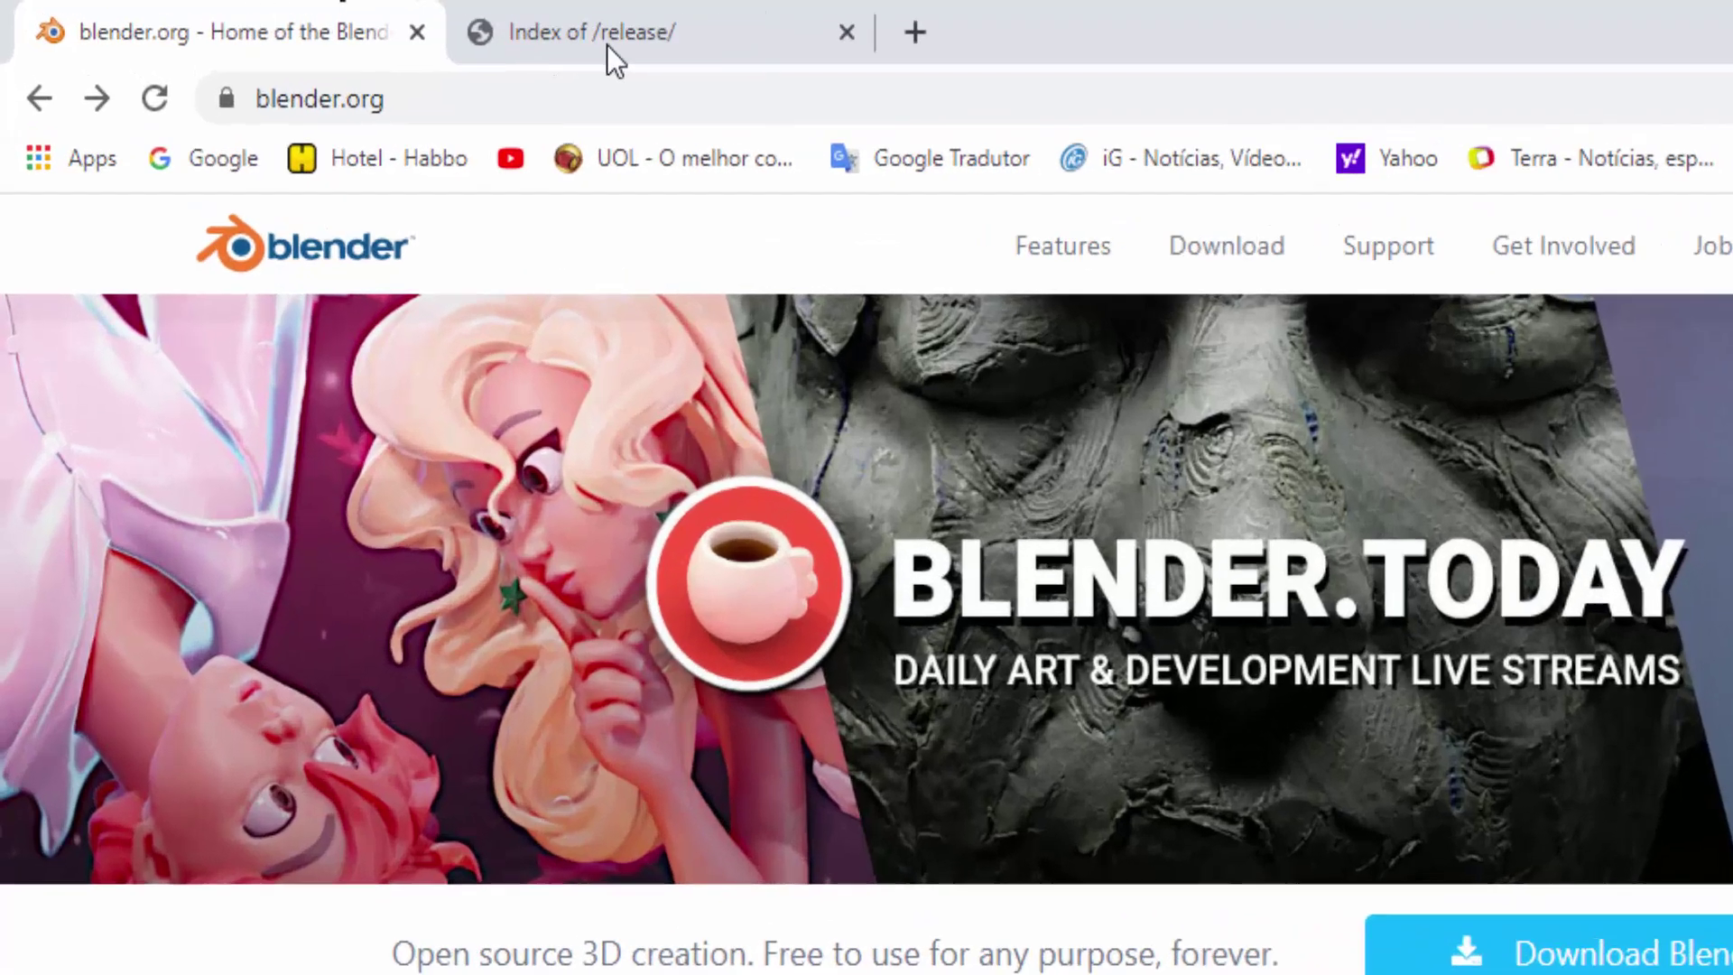
Step: Browse the Blender release index of older versions and examine the download files in the Blender2.61 folder
{"action": "left_click", "coordinate": [414, 36]}
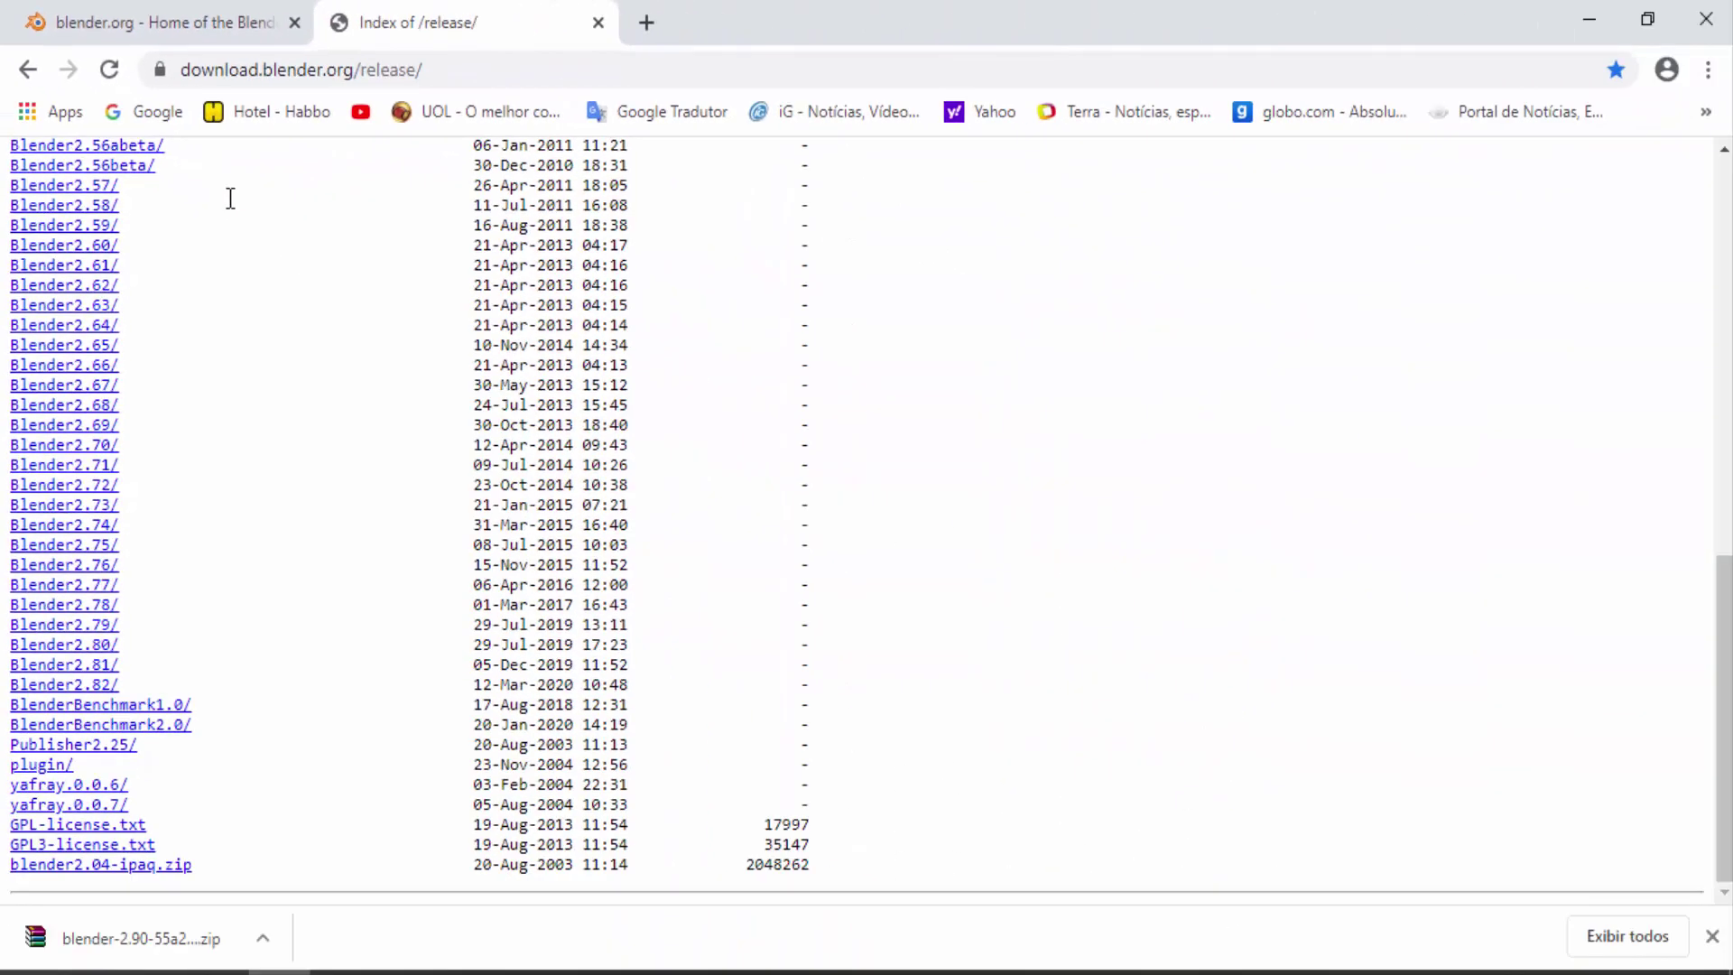
{"action": "scroll", "coordinate": [236, 204], "scroll_direction": "up", "scroll_amount": 15}
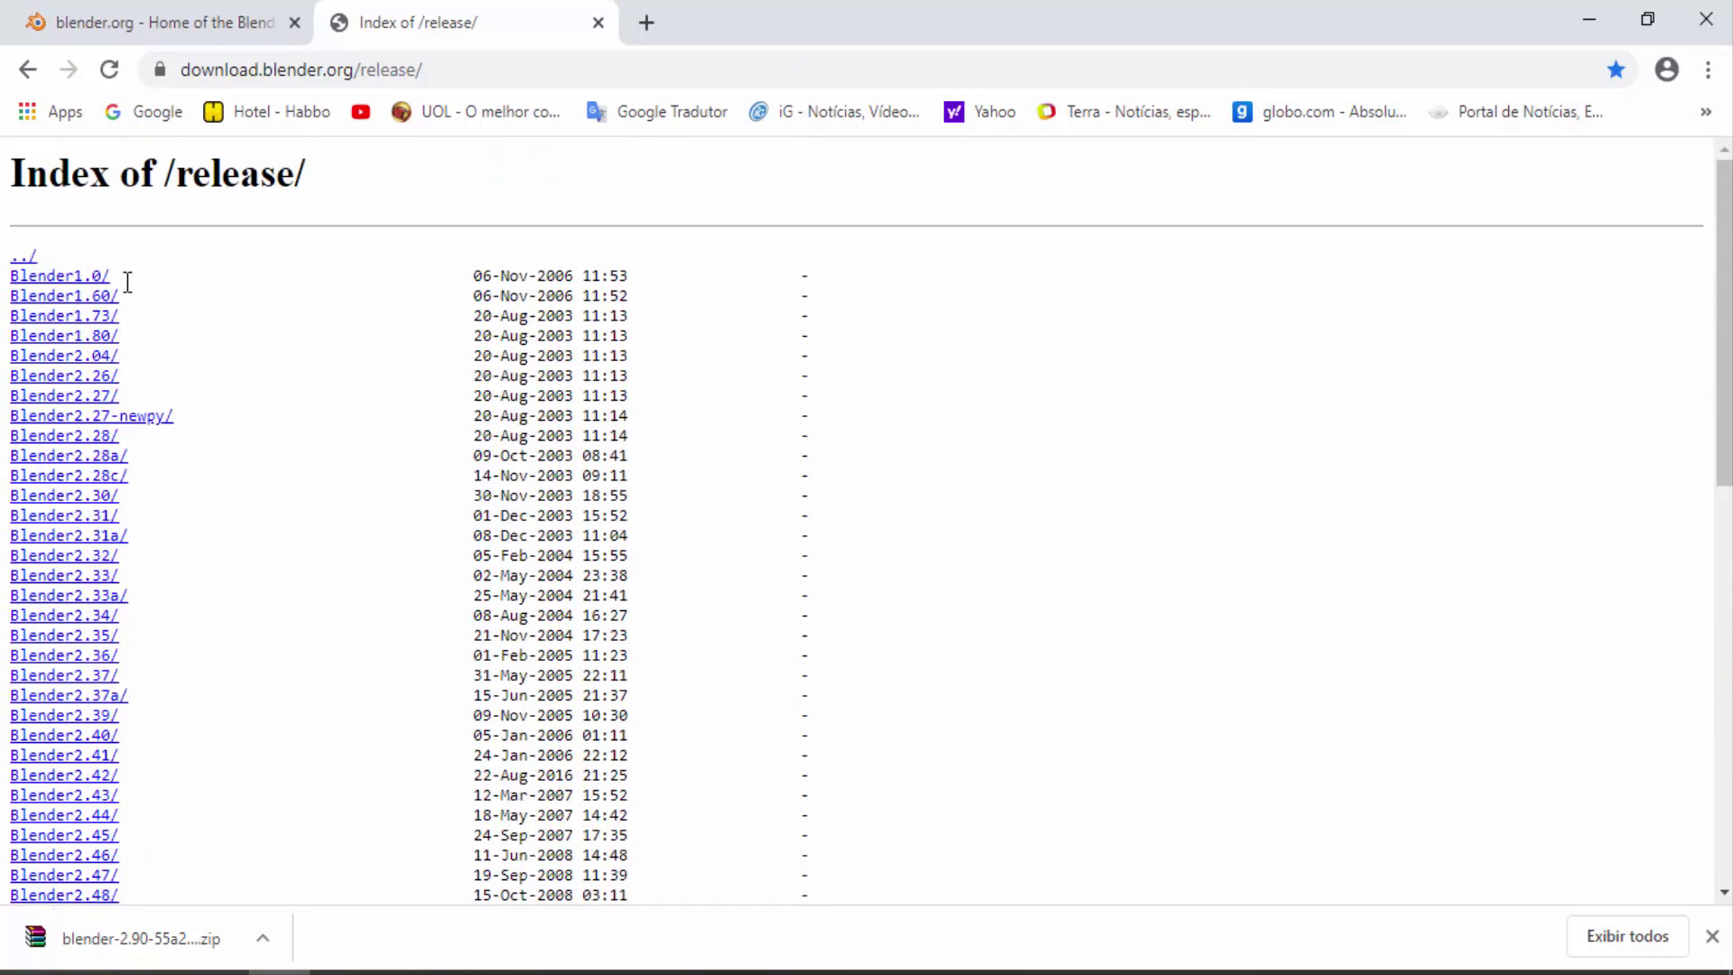
{"action": "scroll", "coordinate": [174, 492], "scroll_direction": "down", "scroll_amount": 3}
{"action": "scroll", "coordinate": [174, 492], "scroll_direction": "down", "scroll_amount": 7}
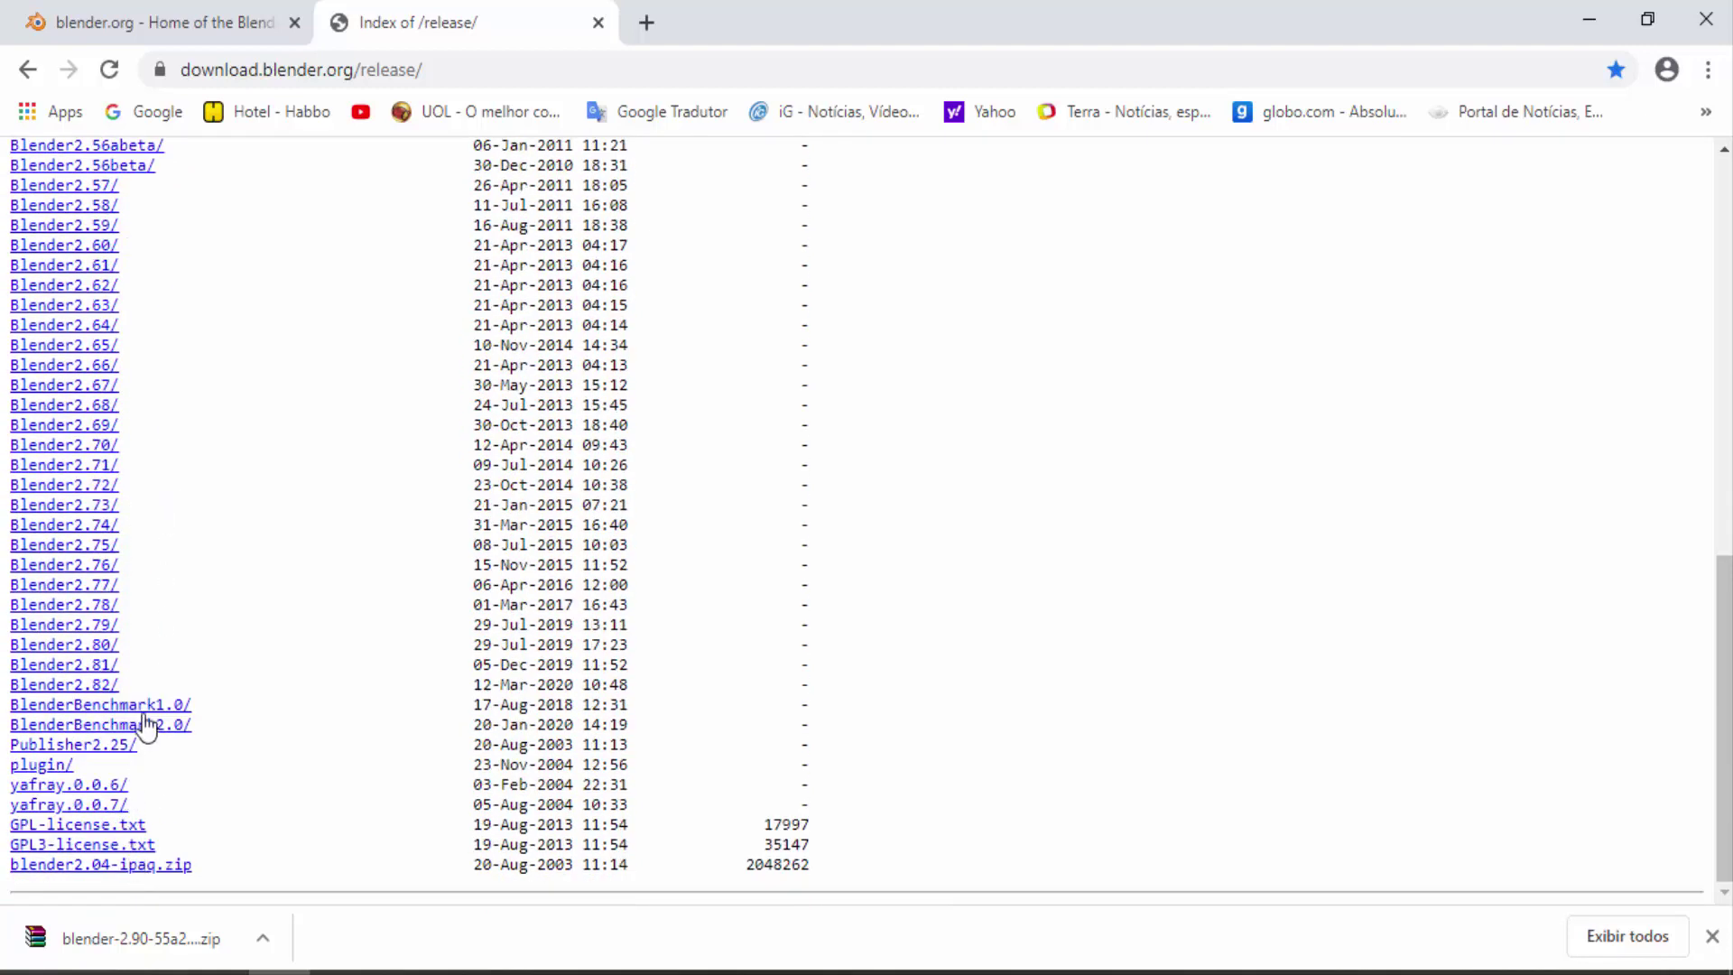
{"action": "scroll", "coordinate": [271, 645], "scroll_direction": "up", "scroll_amount": 4}
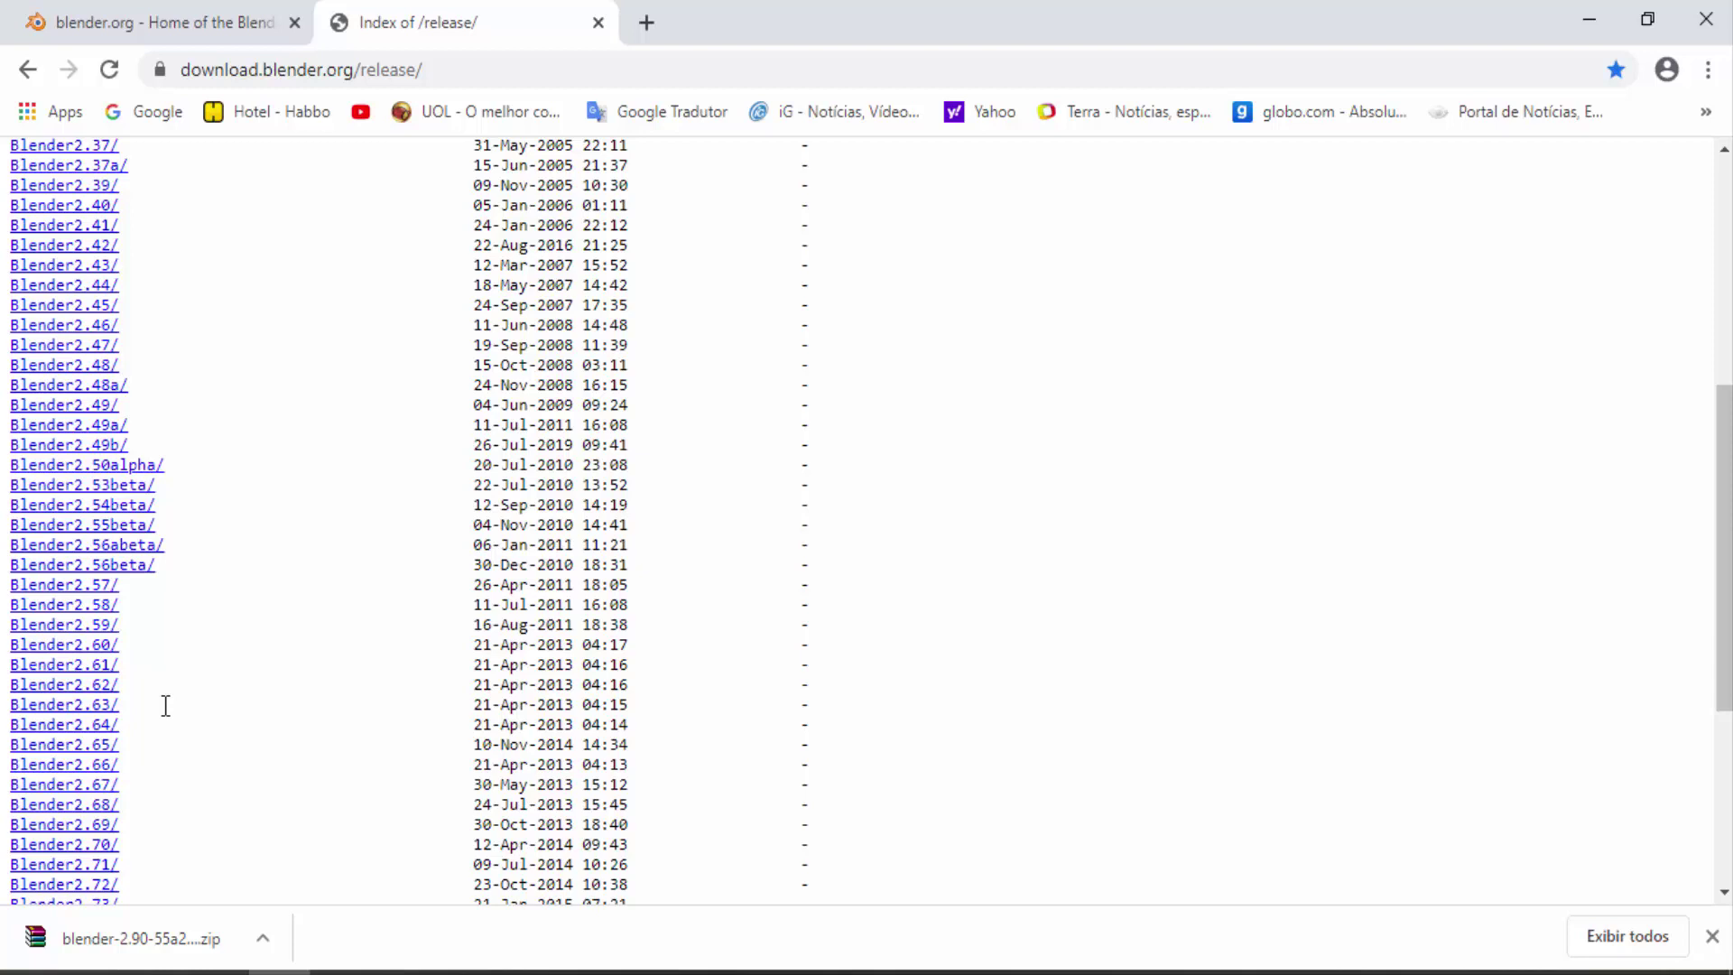
{"action": "left_click", "coordinate": [58, 668]}
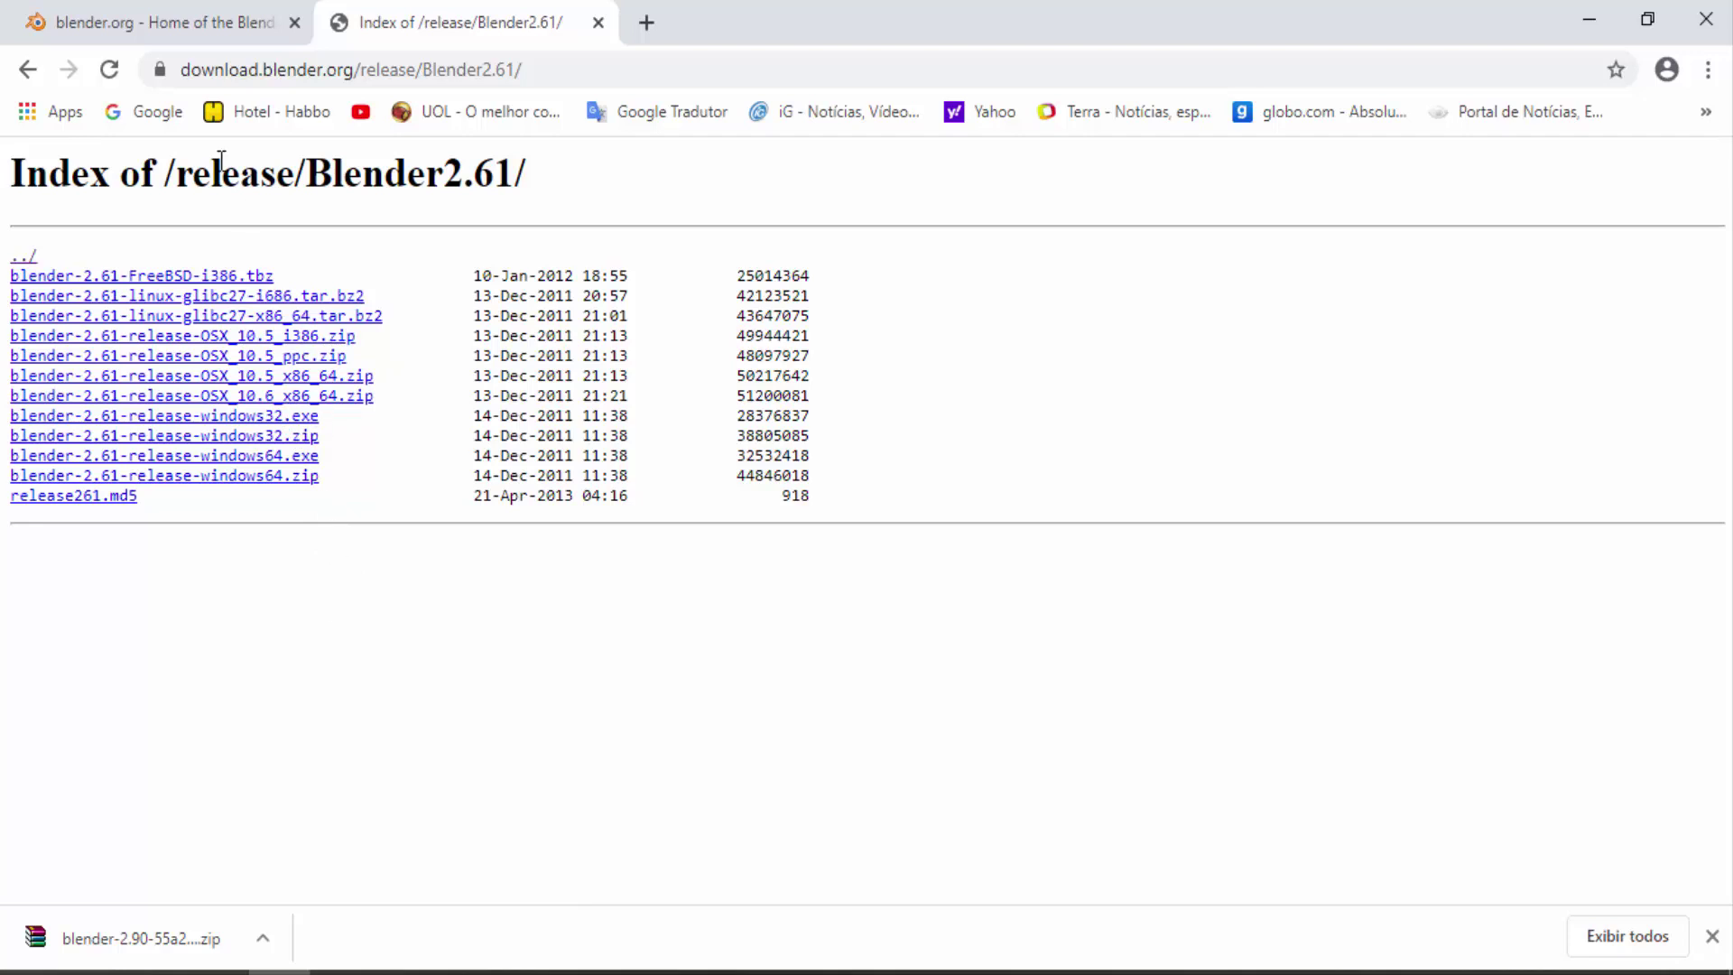
{"action": "left_click", "coordinate": [28, 70]}
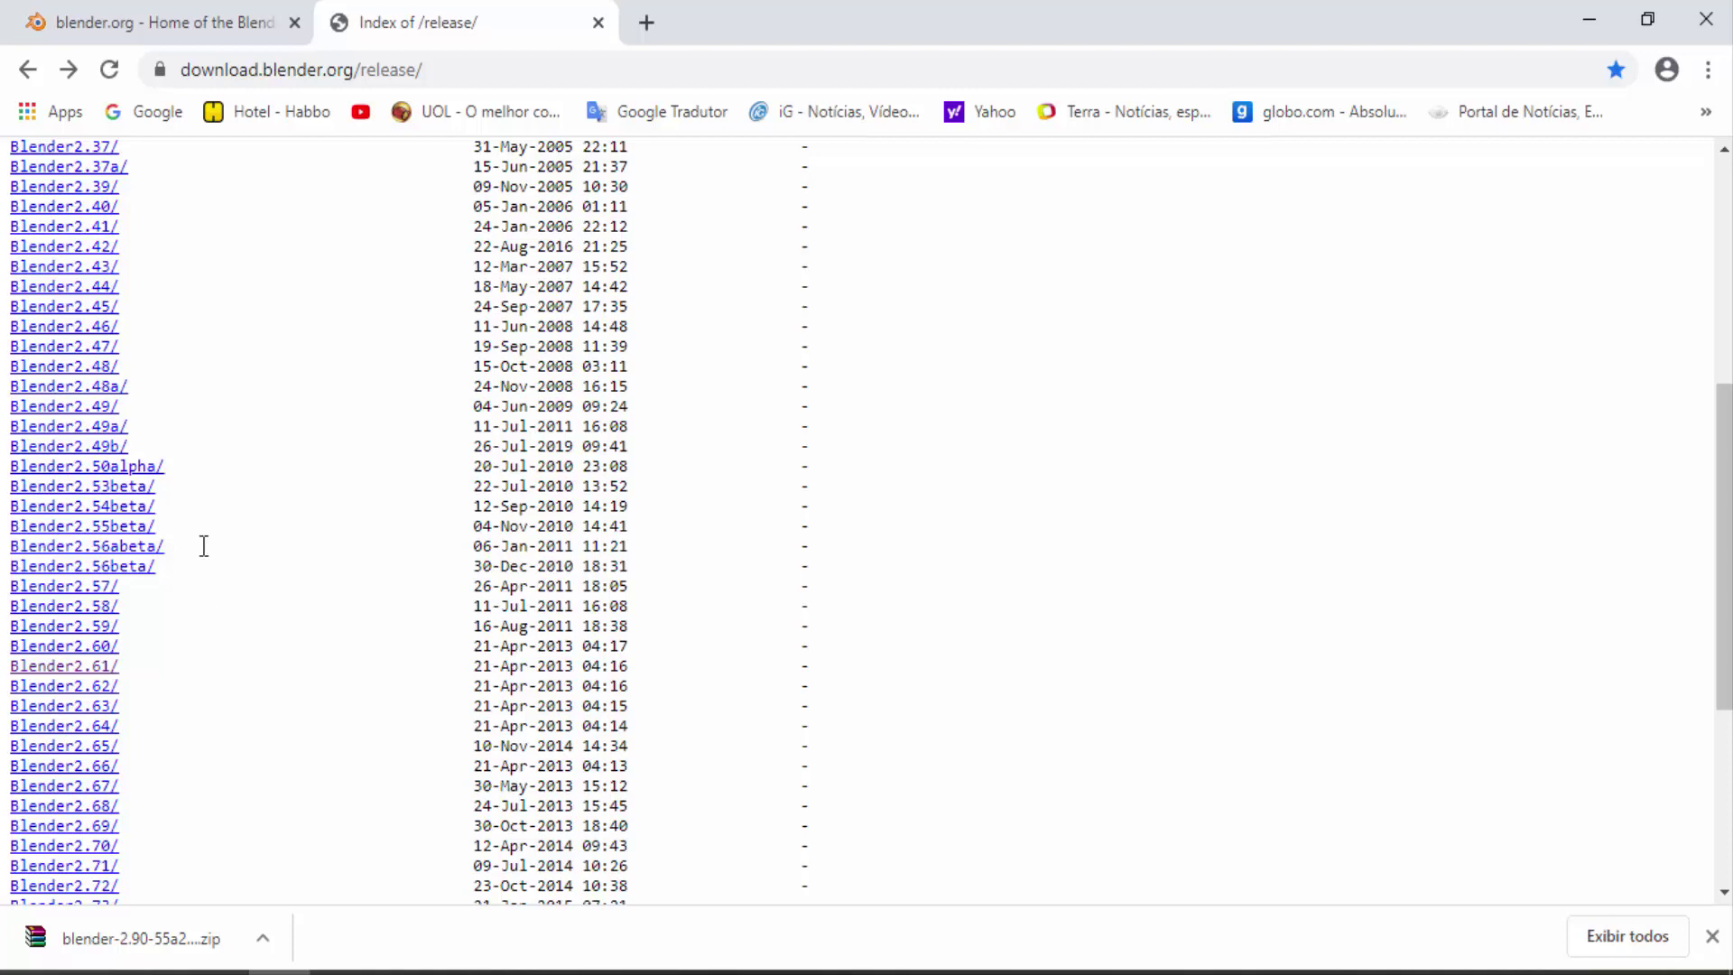
Step: Go to the Blender 2.82a download page and review the packages offered for Windows, macOS, Linux and Steam
{"action": "left_click", "coordinate": [190, 24]}
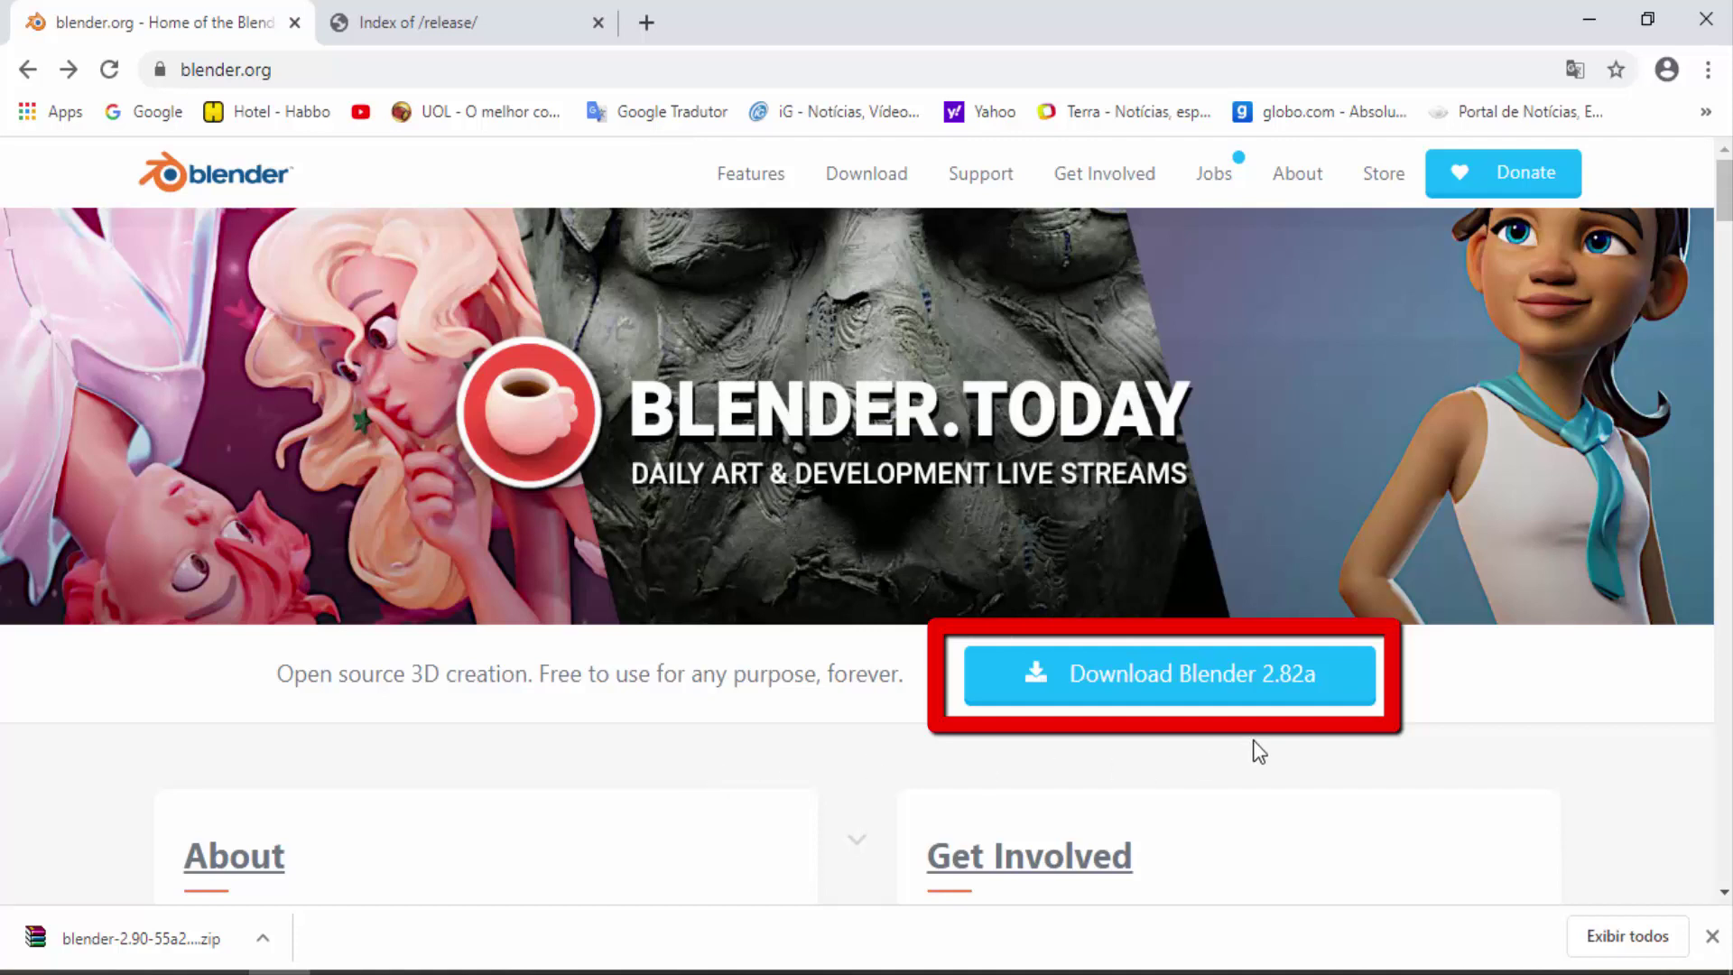
{"action": "left_click", "coordinate": [1261, 685]}
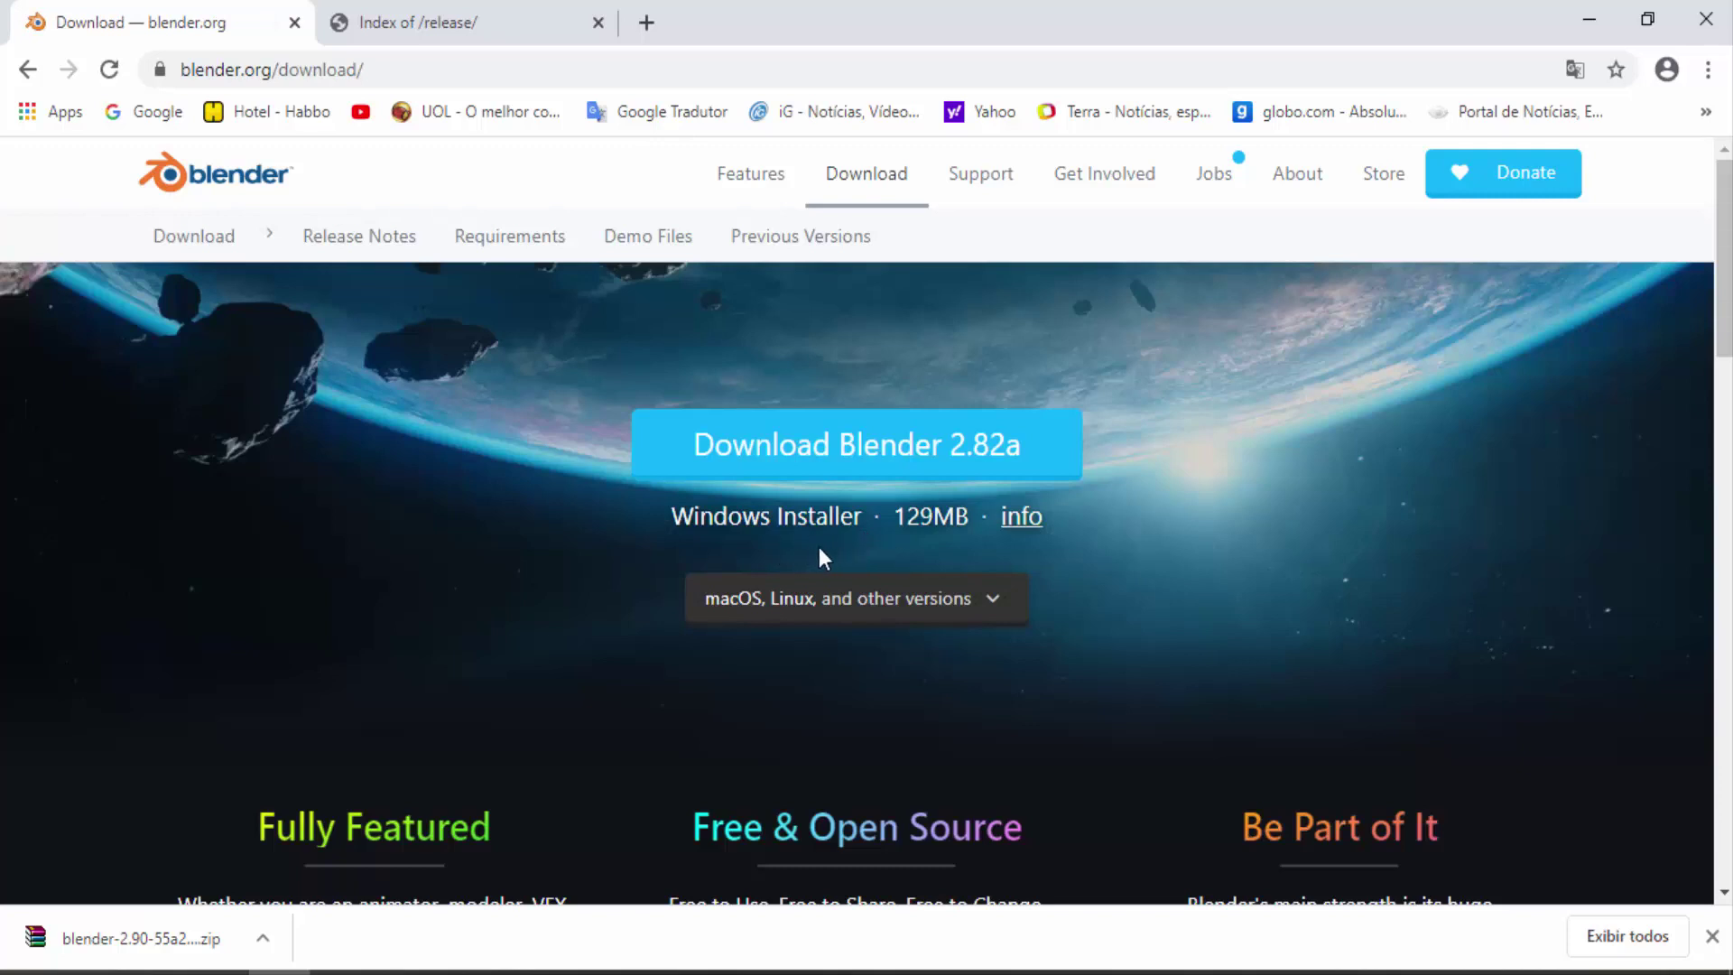
{"action": "left_click", "coordinate": [993, 602]}
{"action": "scroll", "coordinate": [995, 603], "scroll_direction": "down", "scroll_amount": 2}
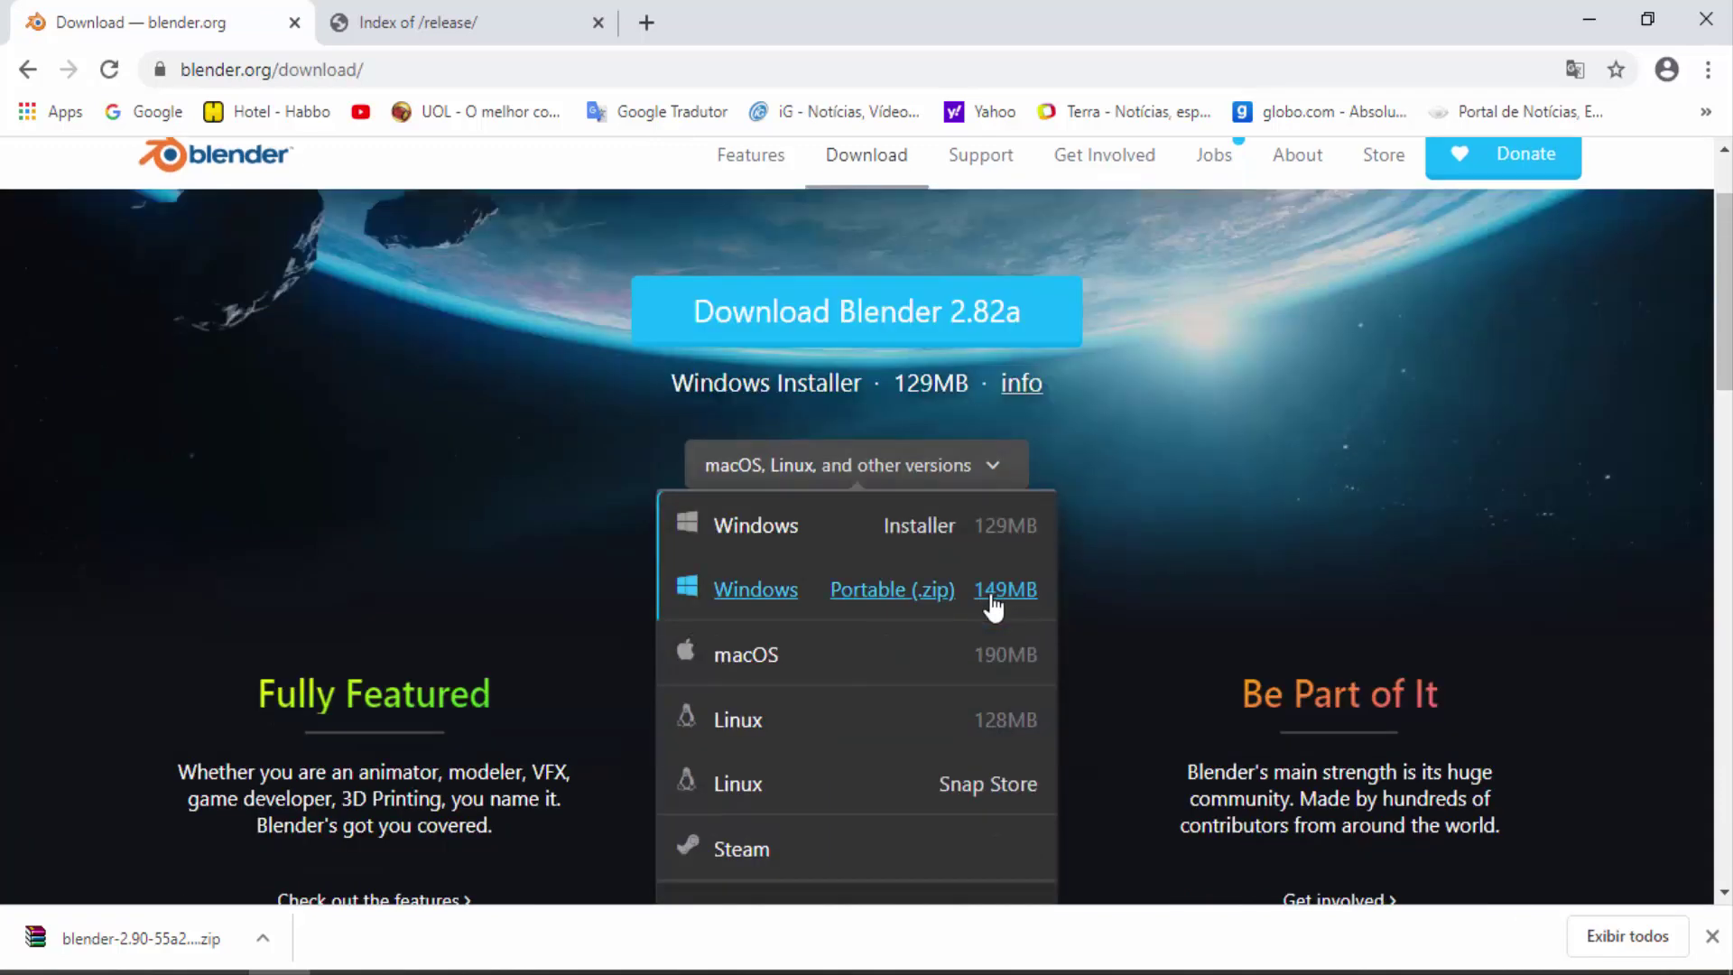
{"action": "scroll", "coordinate": [895, 701], "scroll_direction": "down", "scroll_amount": 3}
{"action": "scroll", "coordinate": [892, 717], "scroll_direction": "up", "scroll_amount": 3}
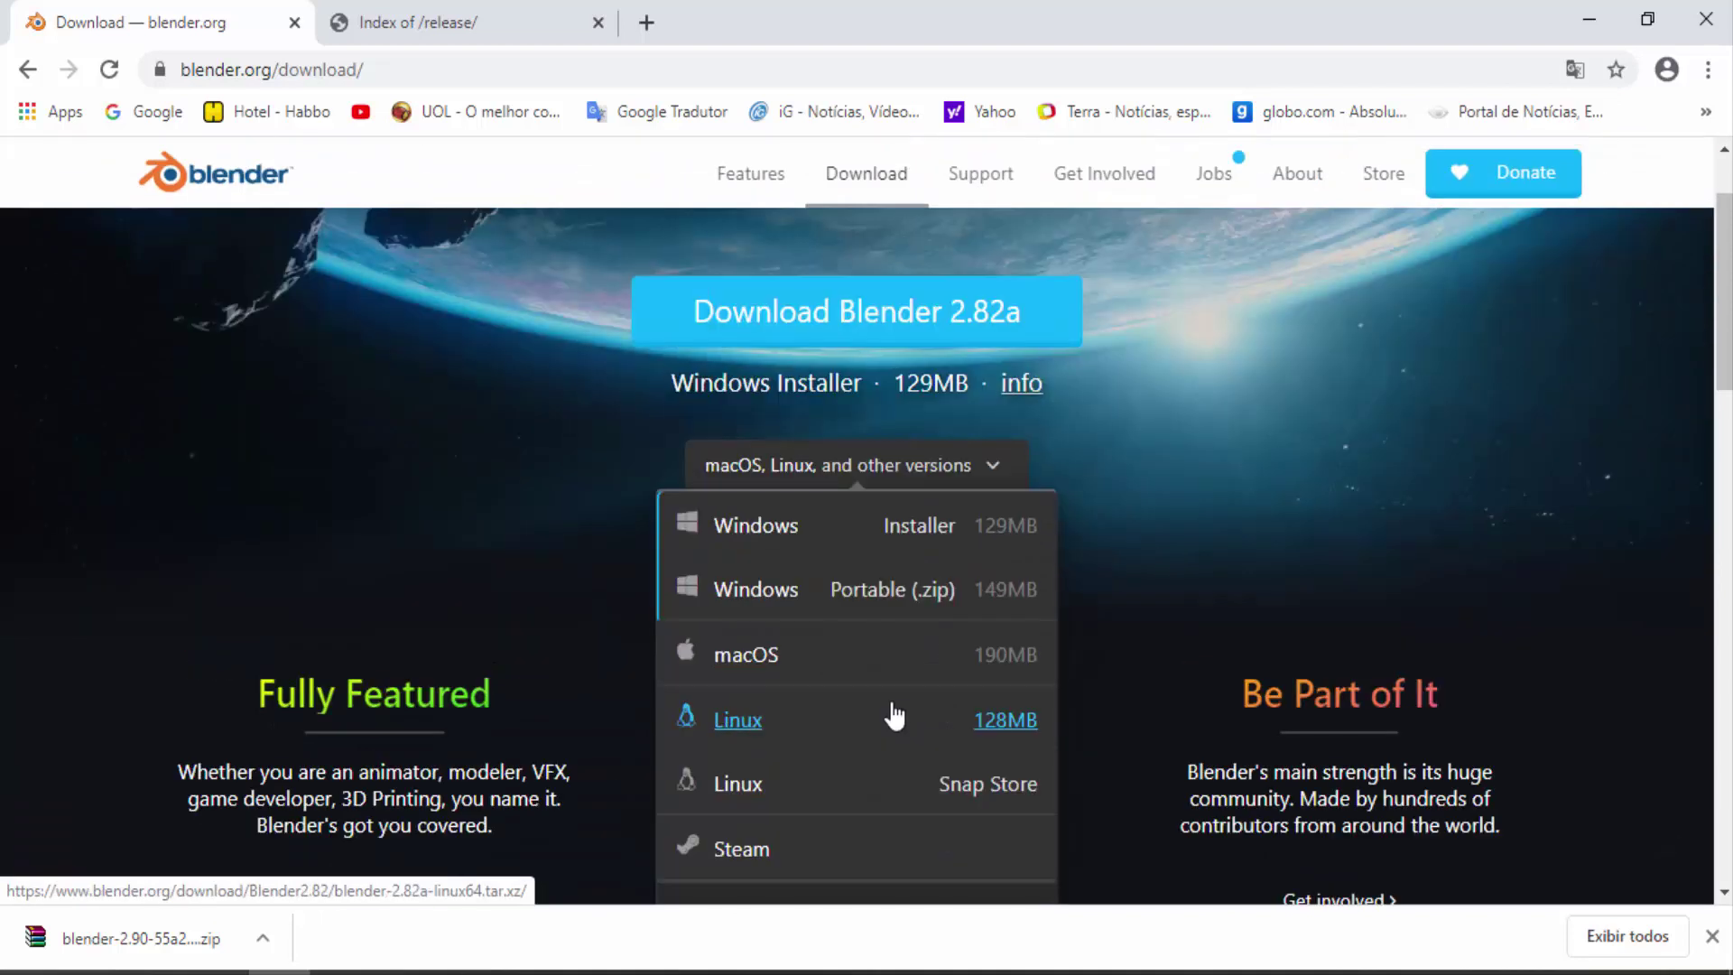
{"action": "left_click", "coordinate": [1183, 439]}
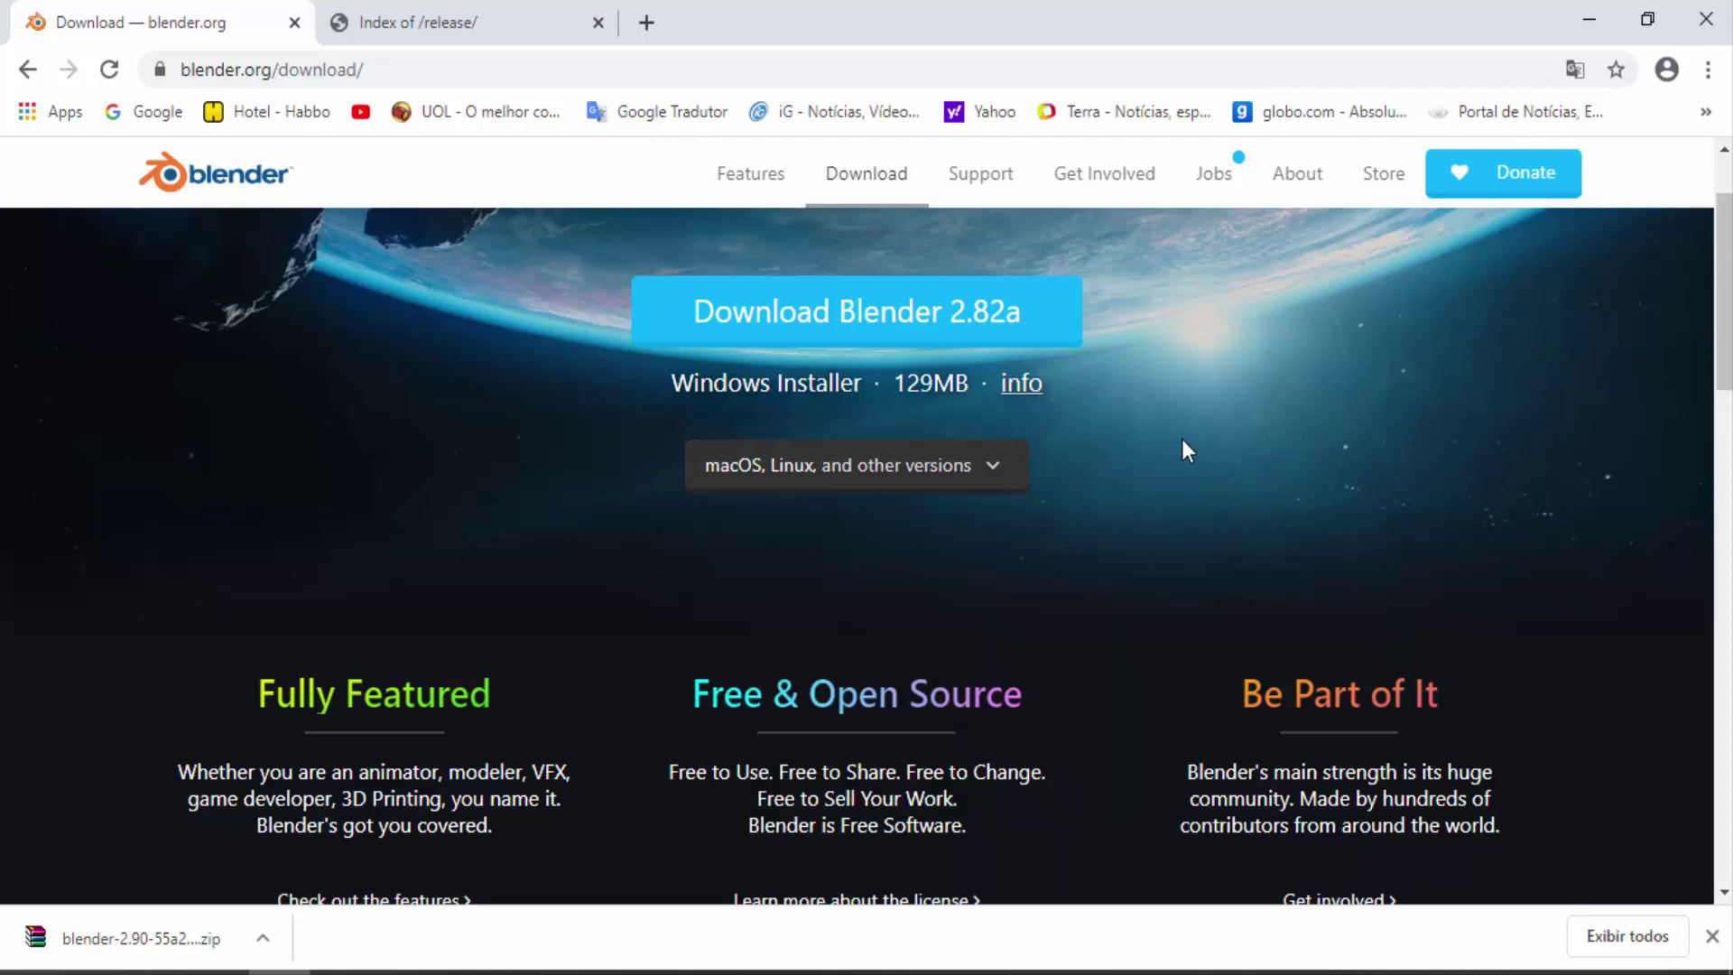
Step: Open the Blender experimental daily builds from the Go Experimental section of the download page
{"action": "scroll", "coordinate": [1183, 439], "scroll_direction": "down", "scroll_amount": 12}
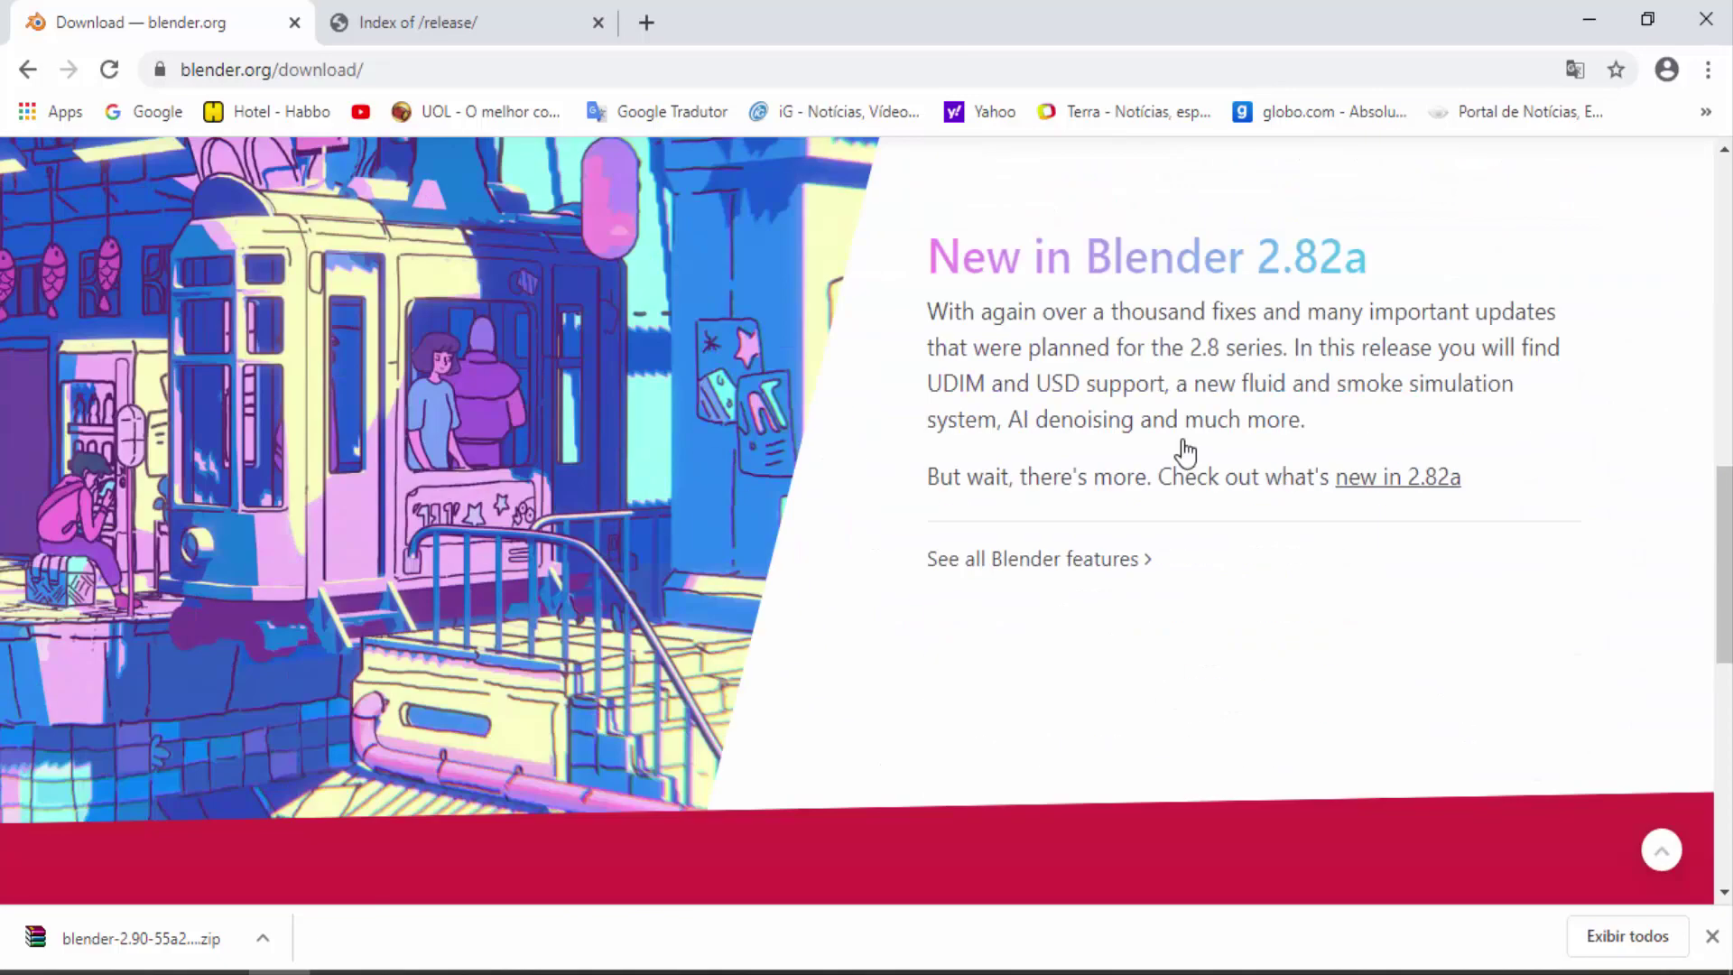
{"action": "scroll", "coordinate": [1183, 452], "scroll_direction": "down", "scroll_amount": 9}
{"action": "scroll", "coordinate": [1183, 452], "scroll_direction": "up", "scroll_amount": 3}
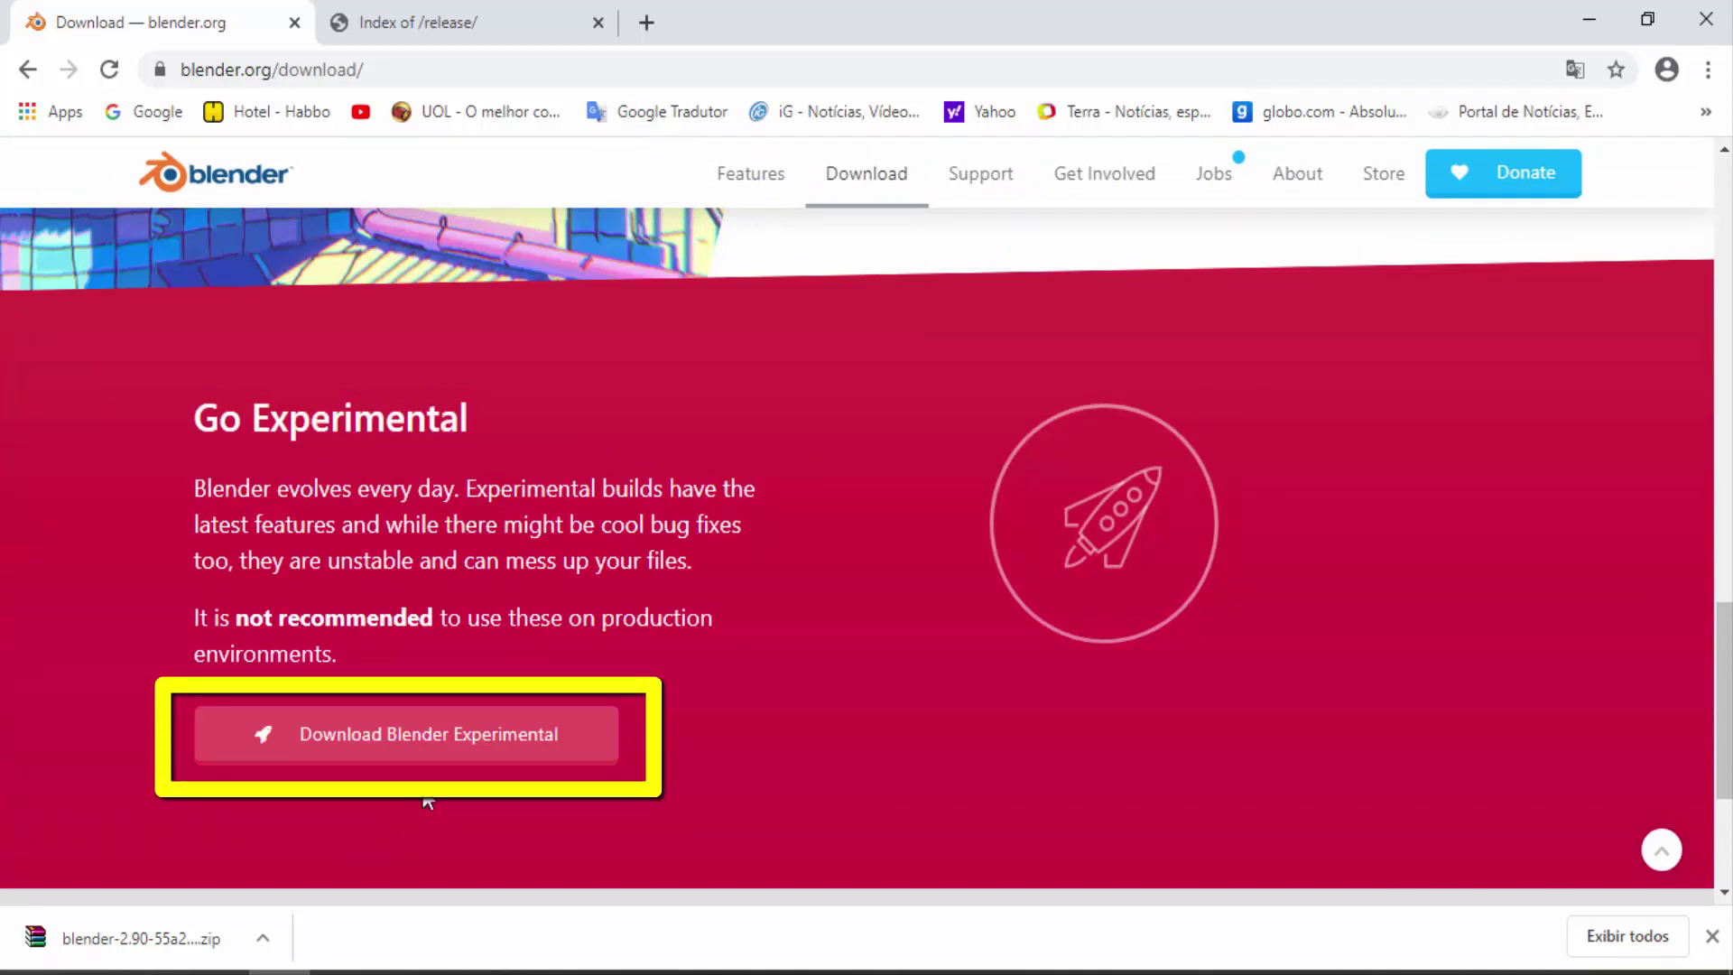
{"action": "left_click", "coordinate": [428, 735]}
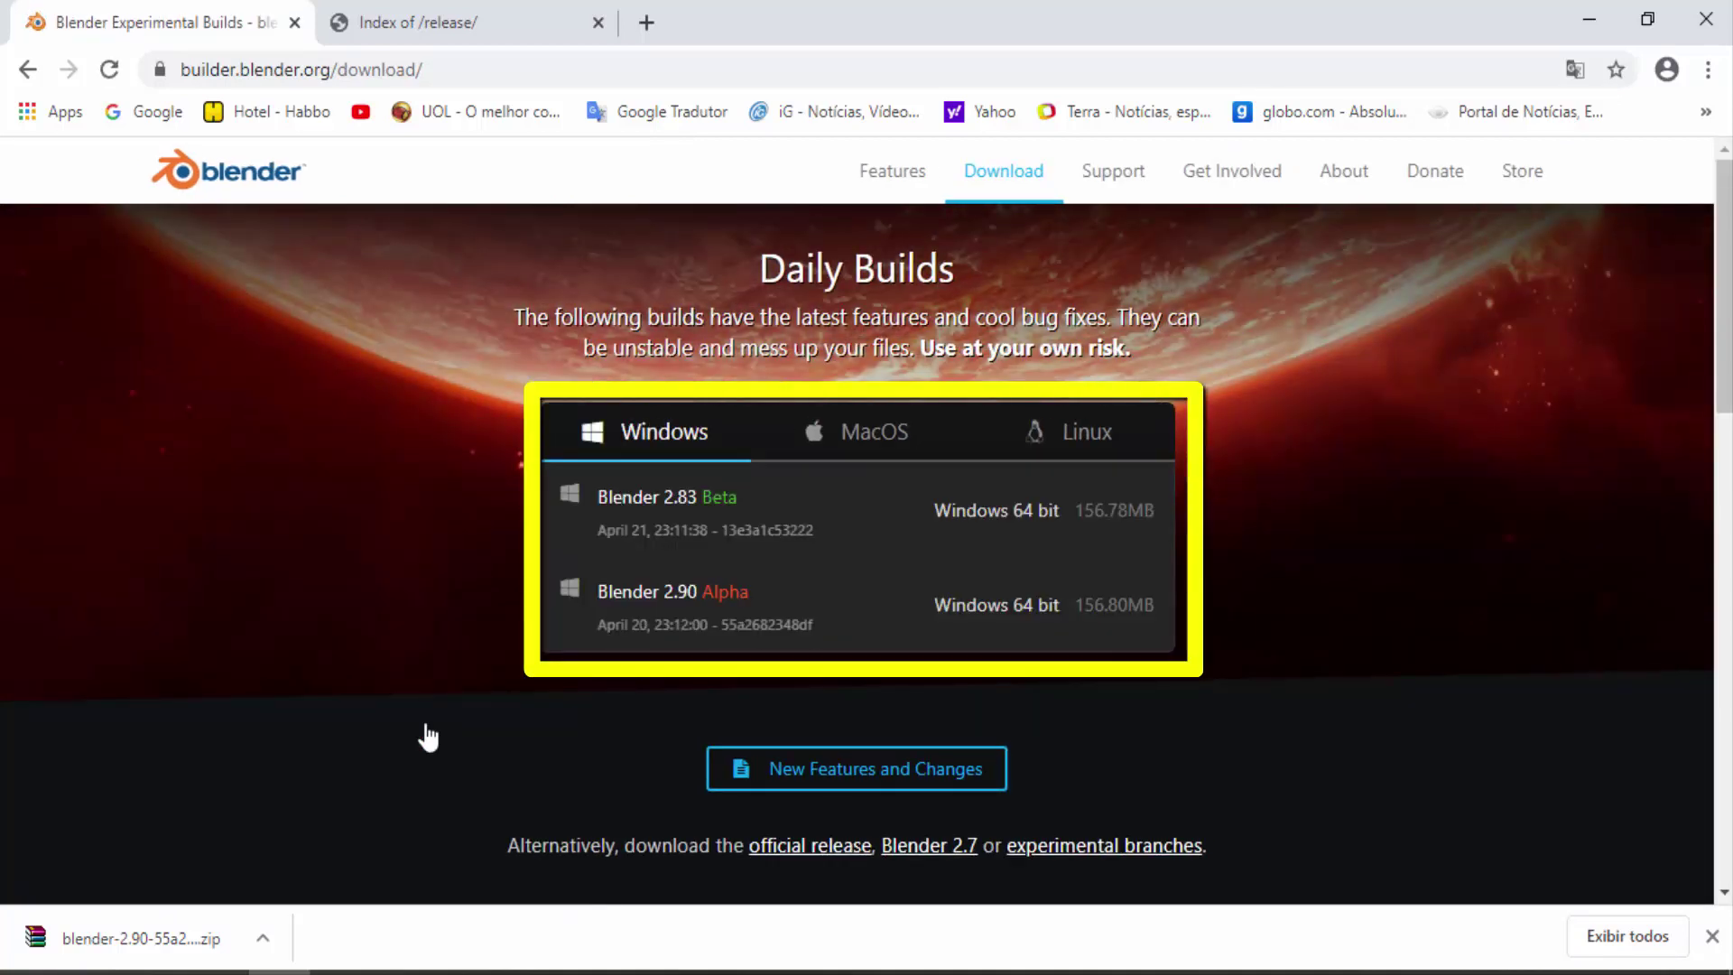
Step: Compare the daily builds offered for MacOS and Linux, and return to the Windows builds
{"action": "left_click", "coordinate": [869, 437]}
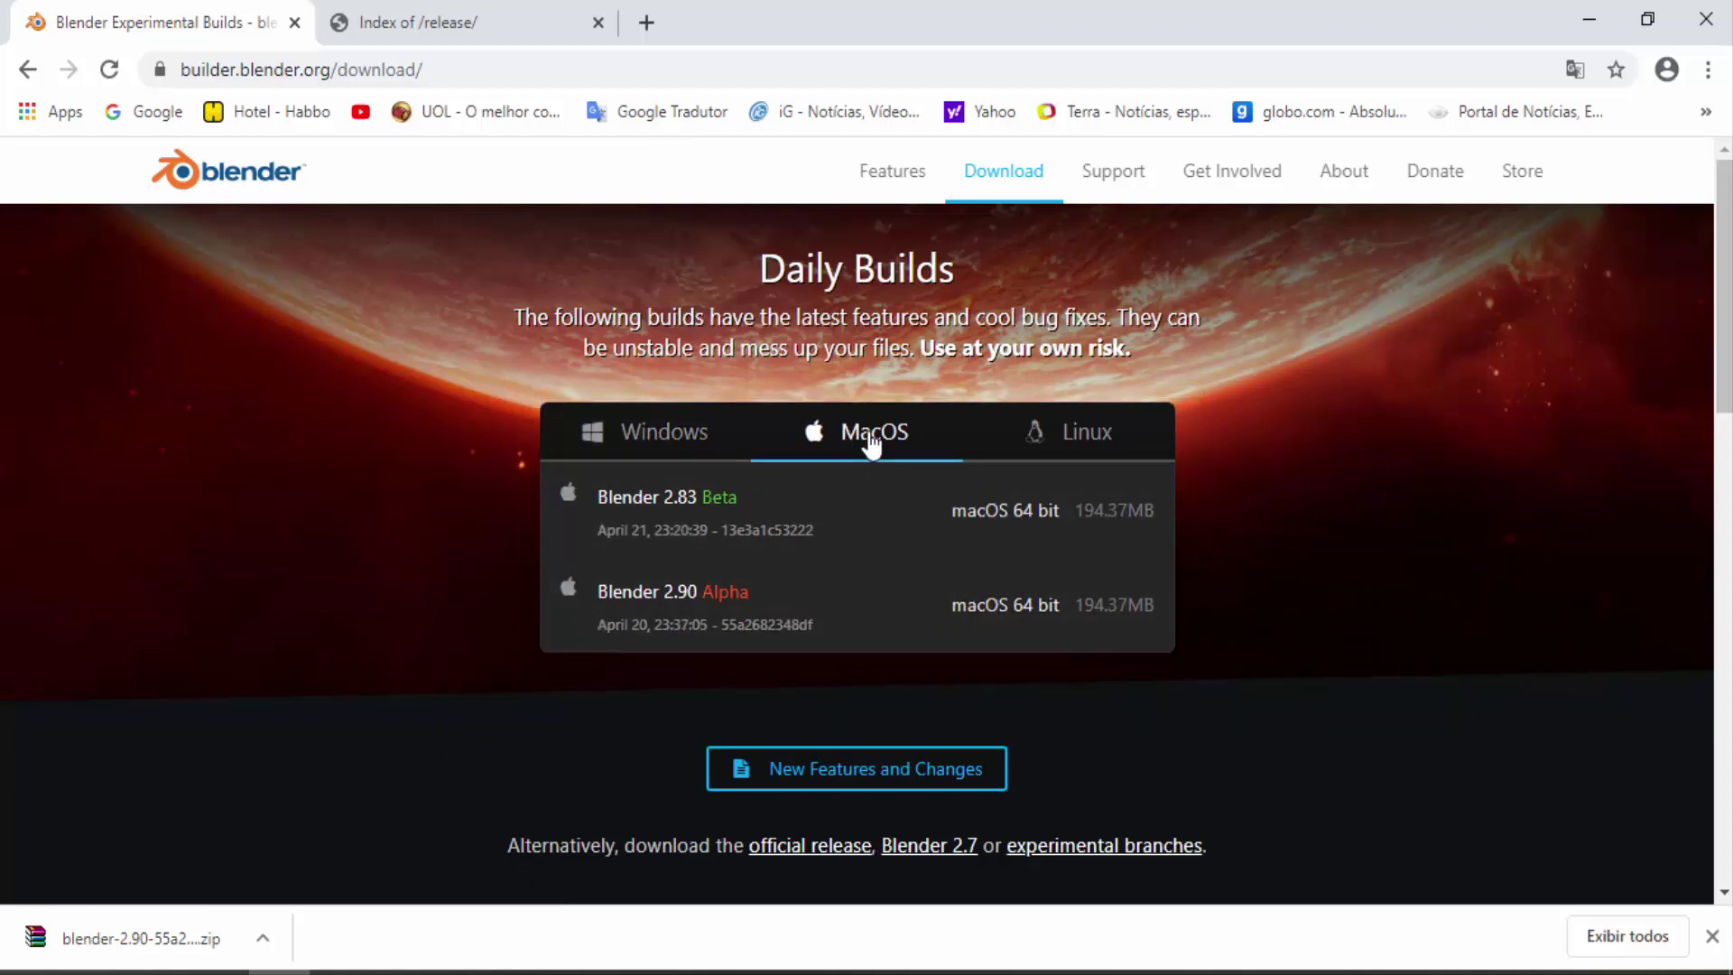
{"action": "left_click", "coordinate": [1092, 437]}
{"action": "left_click", "coordinate": [623, 437]}
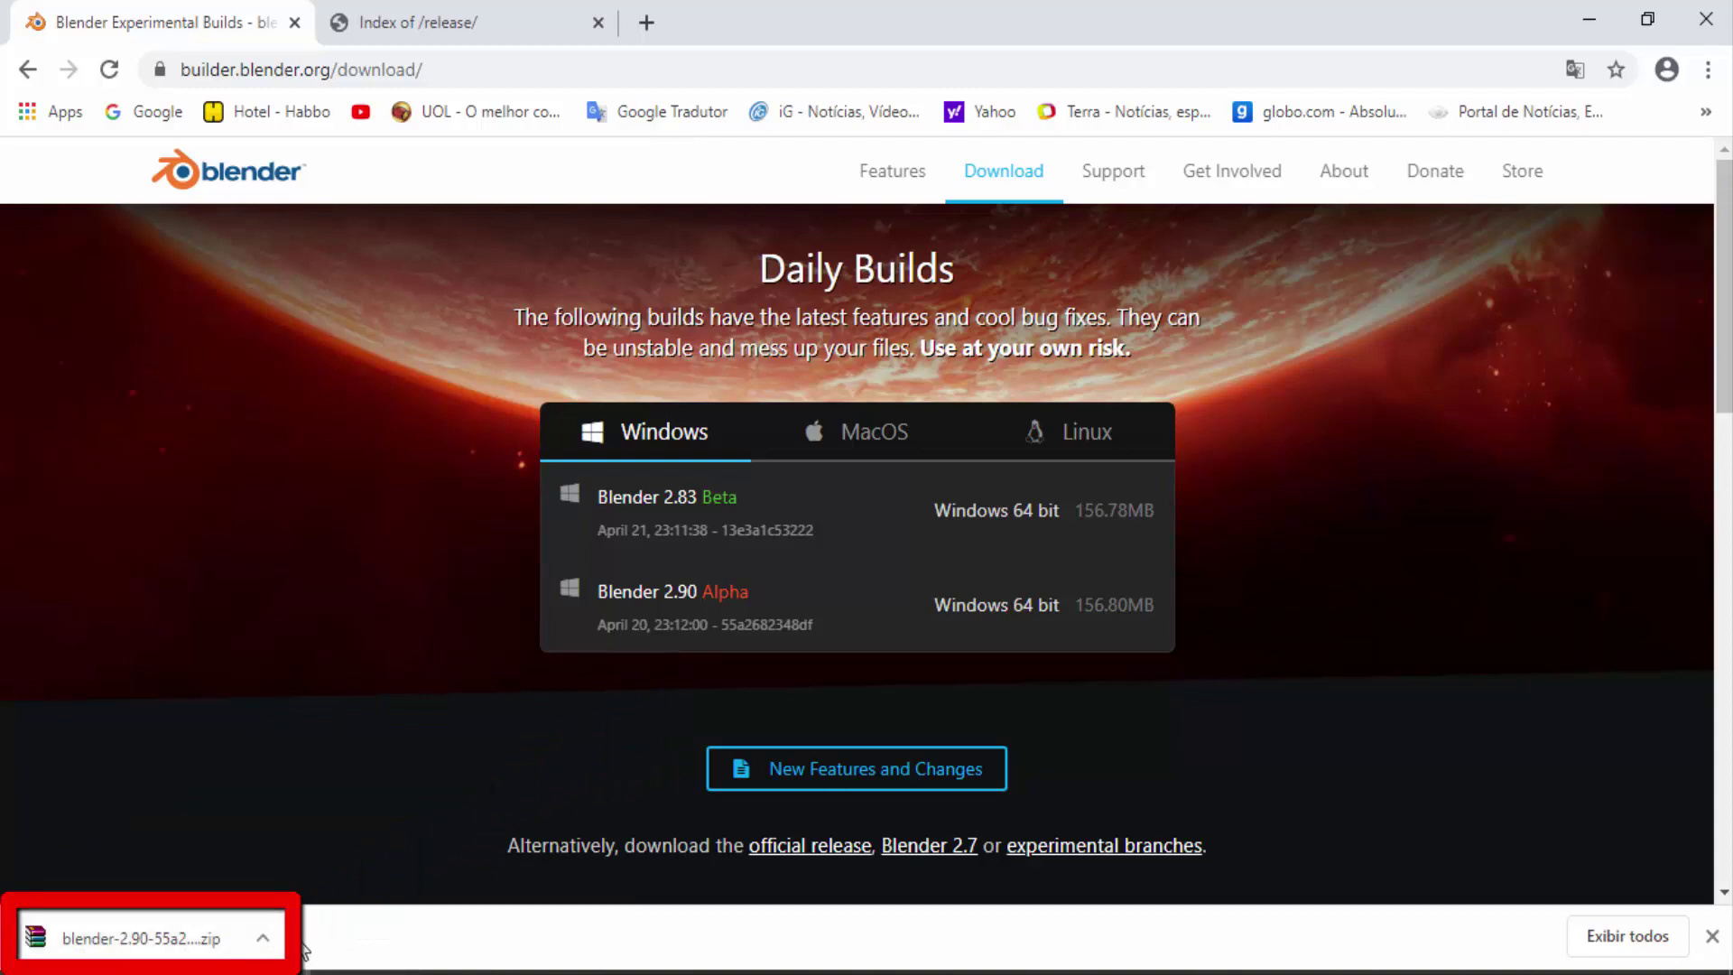
Step: Show the downloaded Blender 2.90 zip in its folder and inspect the archive's contents
{"action": "left_click", "coordinate": [263, 938]}
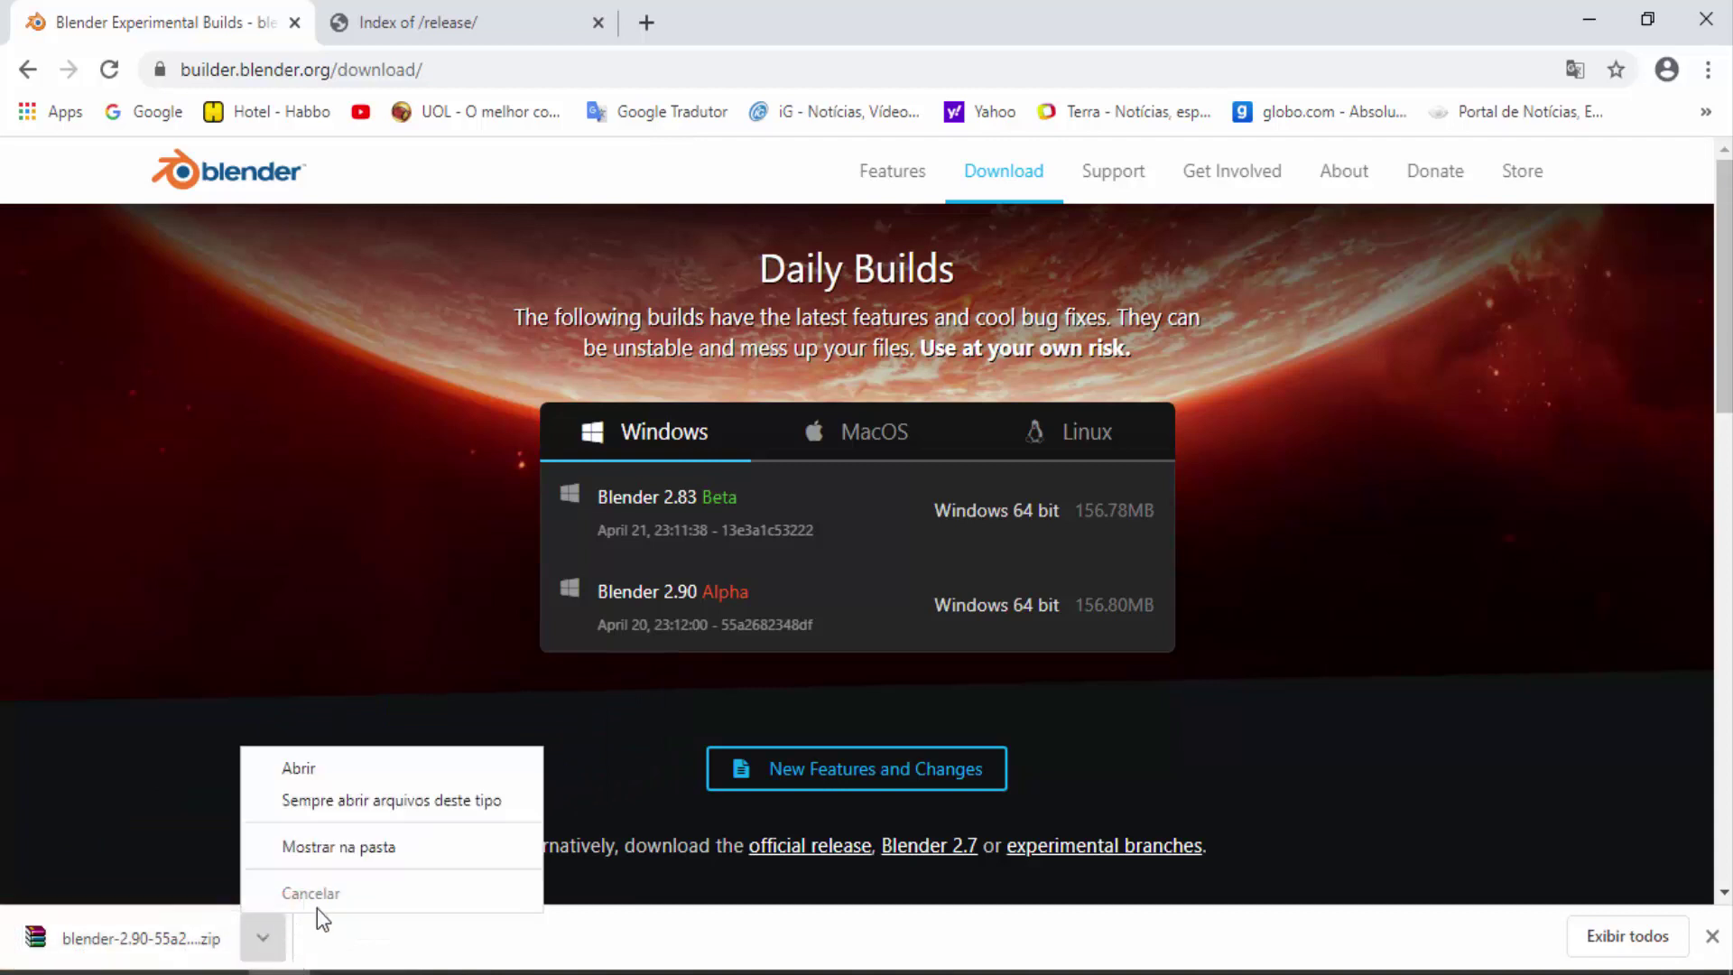
{"action": "left_click", "coordinate": [389, 848]}
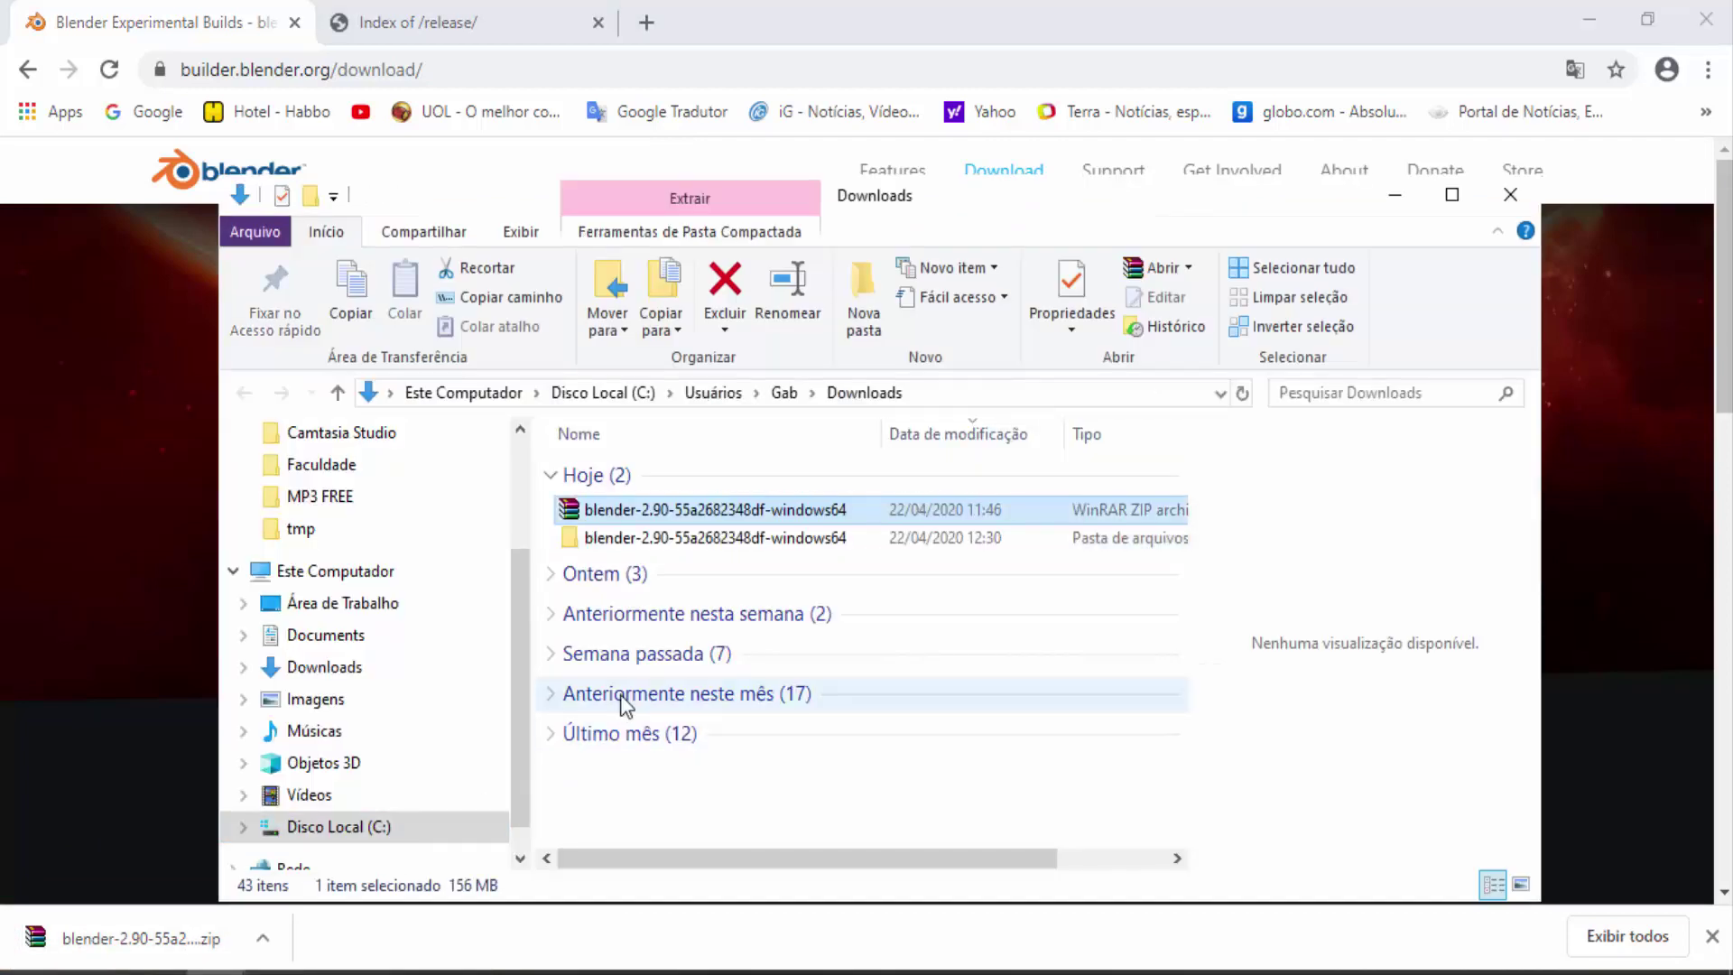
{"action": "double_click", "coordinate": [636, 506]}
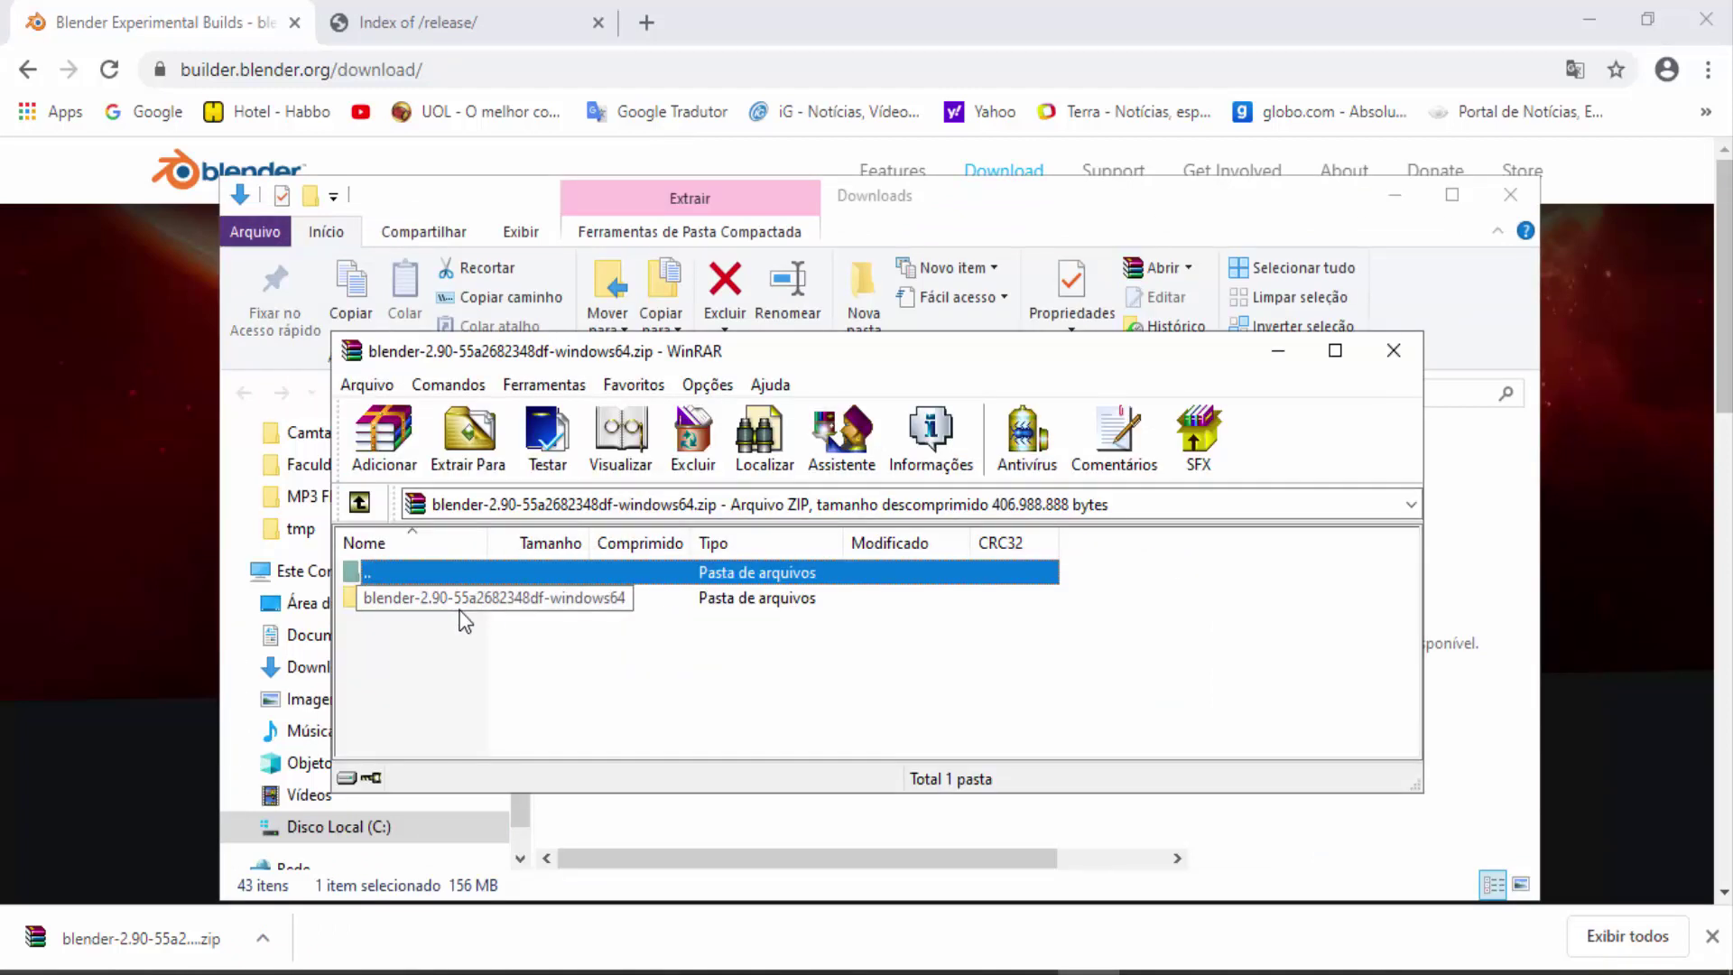
{"action": "key", "text": "Escape"}
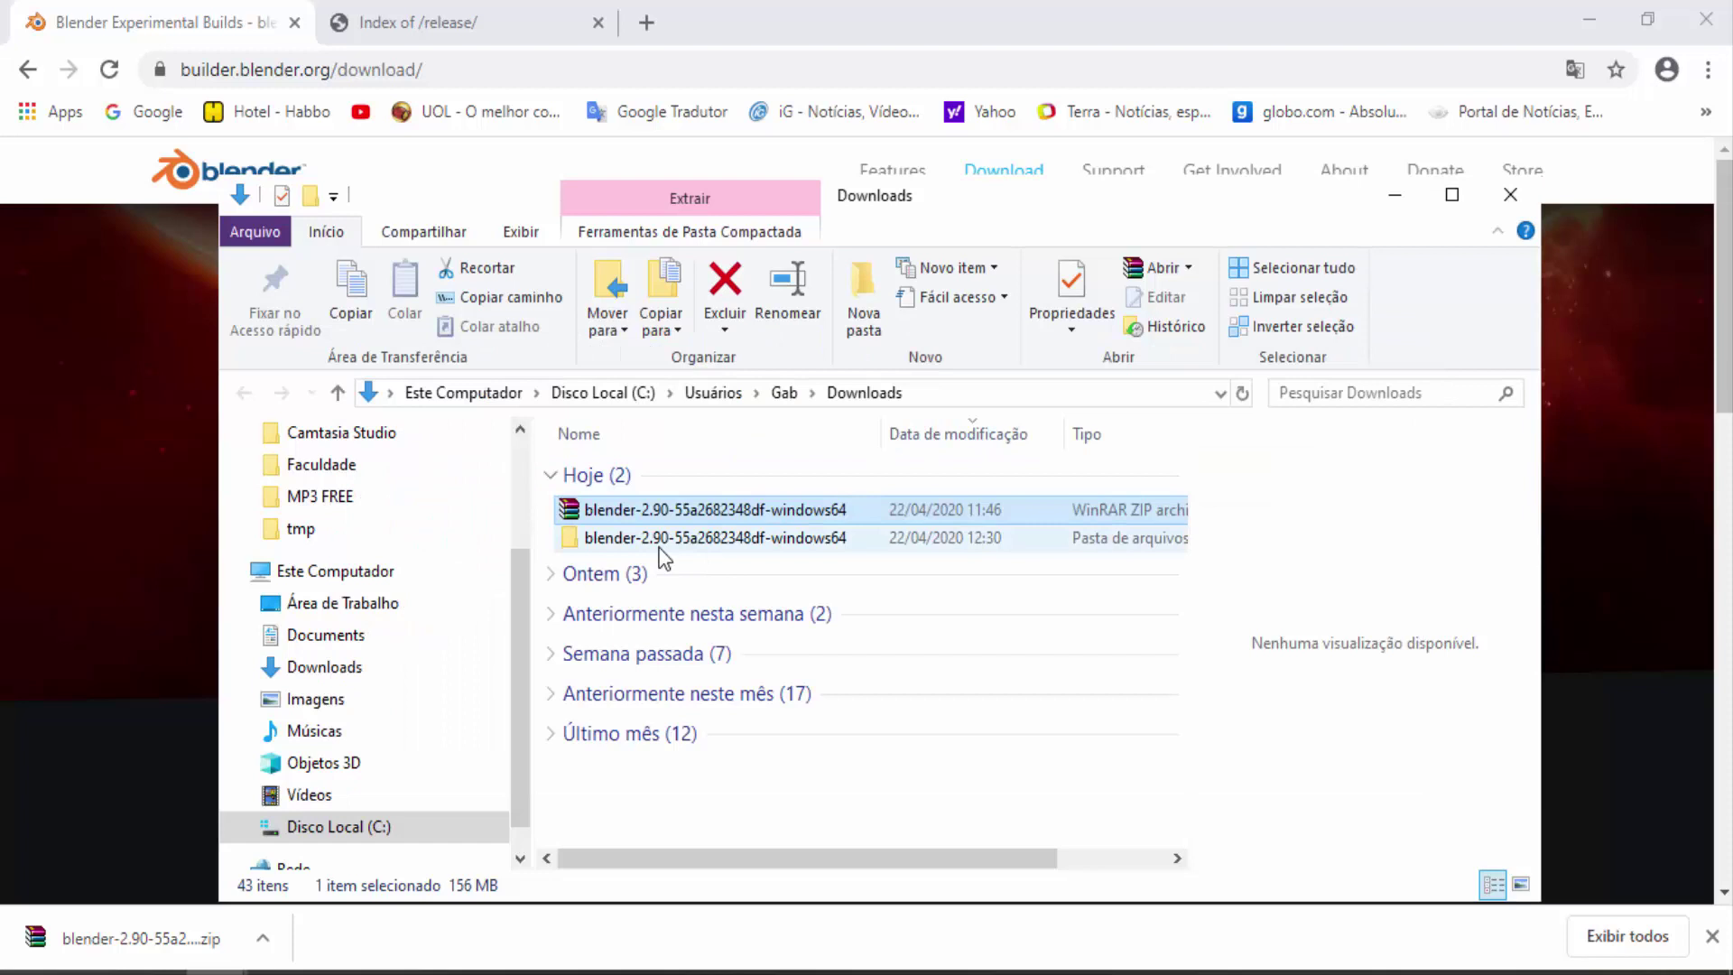
Step: Open the extracted blender-2.90-55a2682348df-windows64 folder and run the blender application as administrator
{"action": "left_click", "coordinate": [597, 541]}
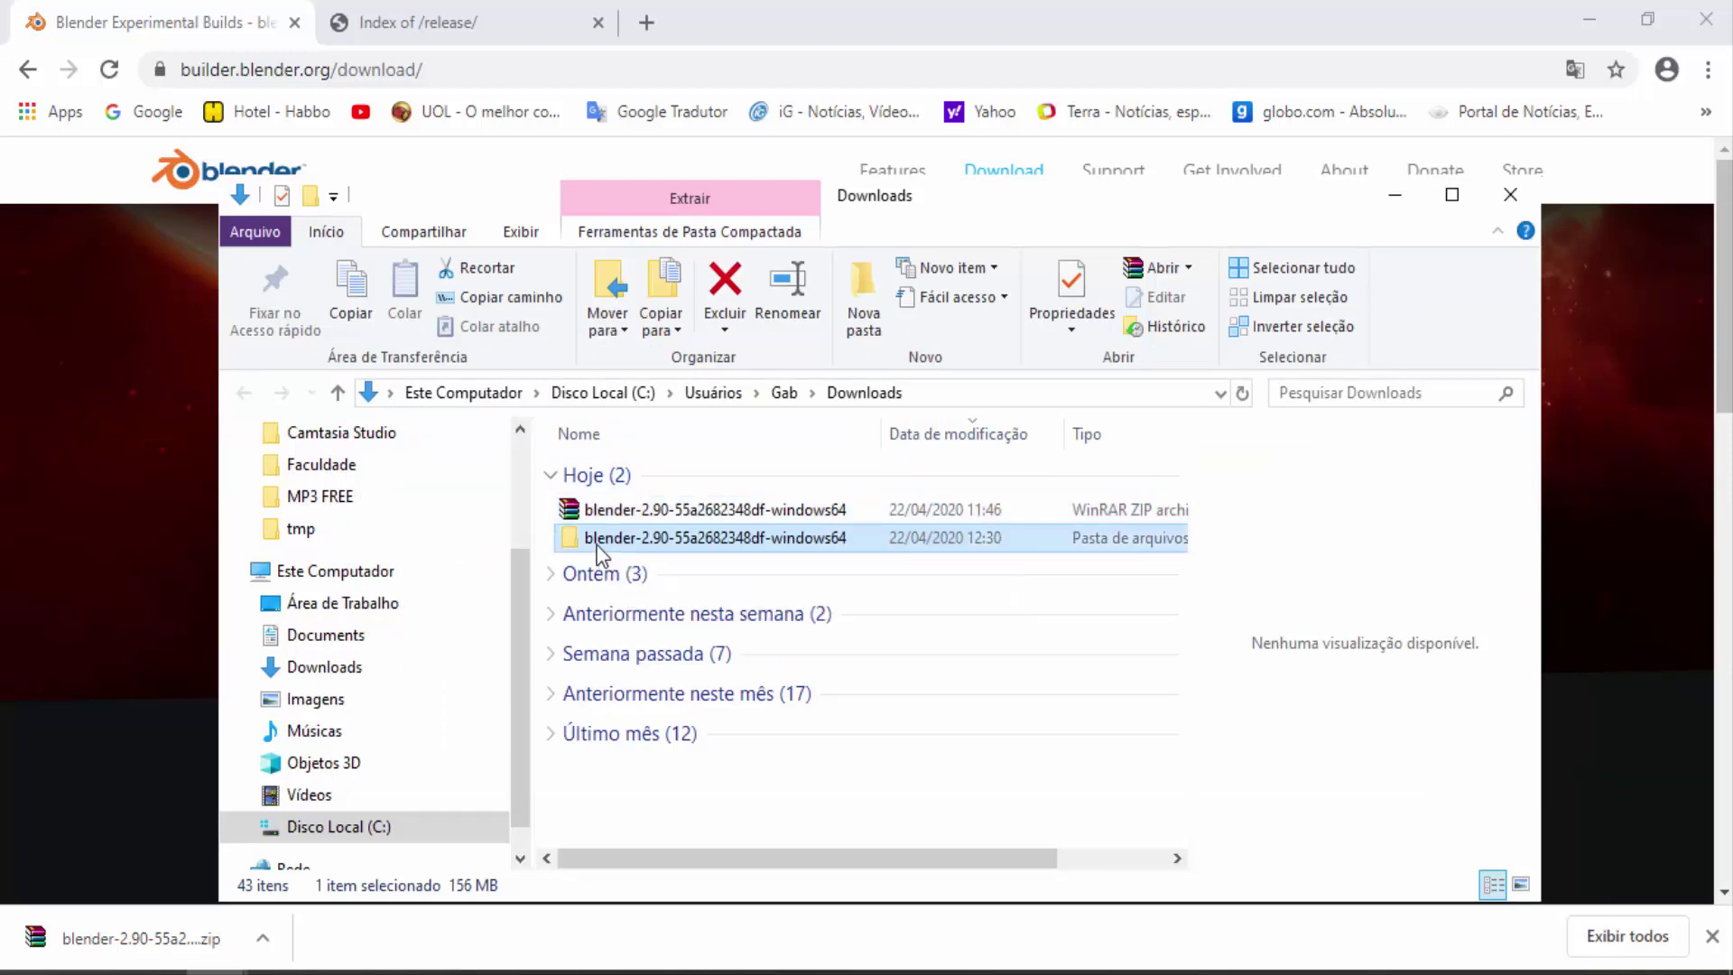
{"action": "double_click", "coordinate": [597, 540]}
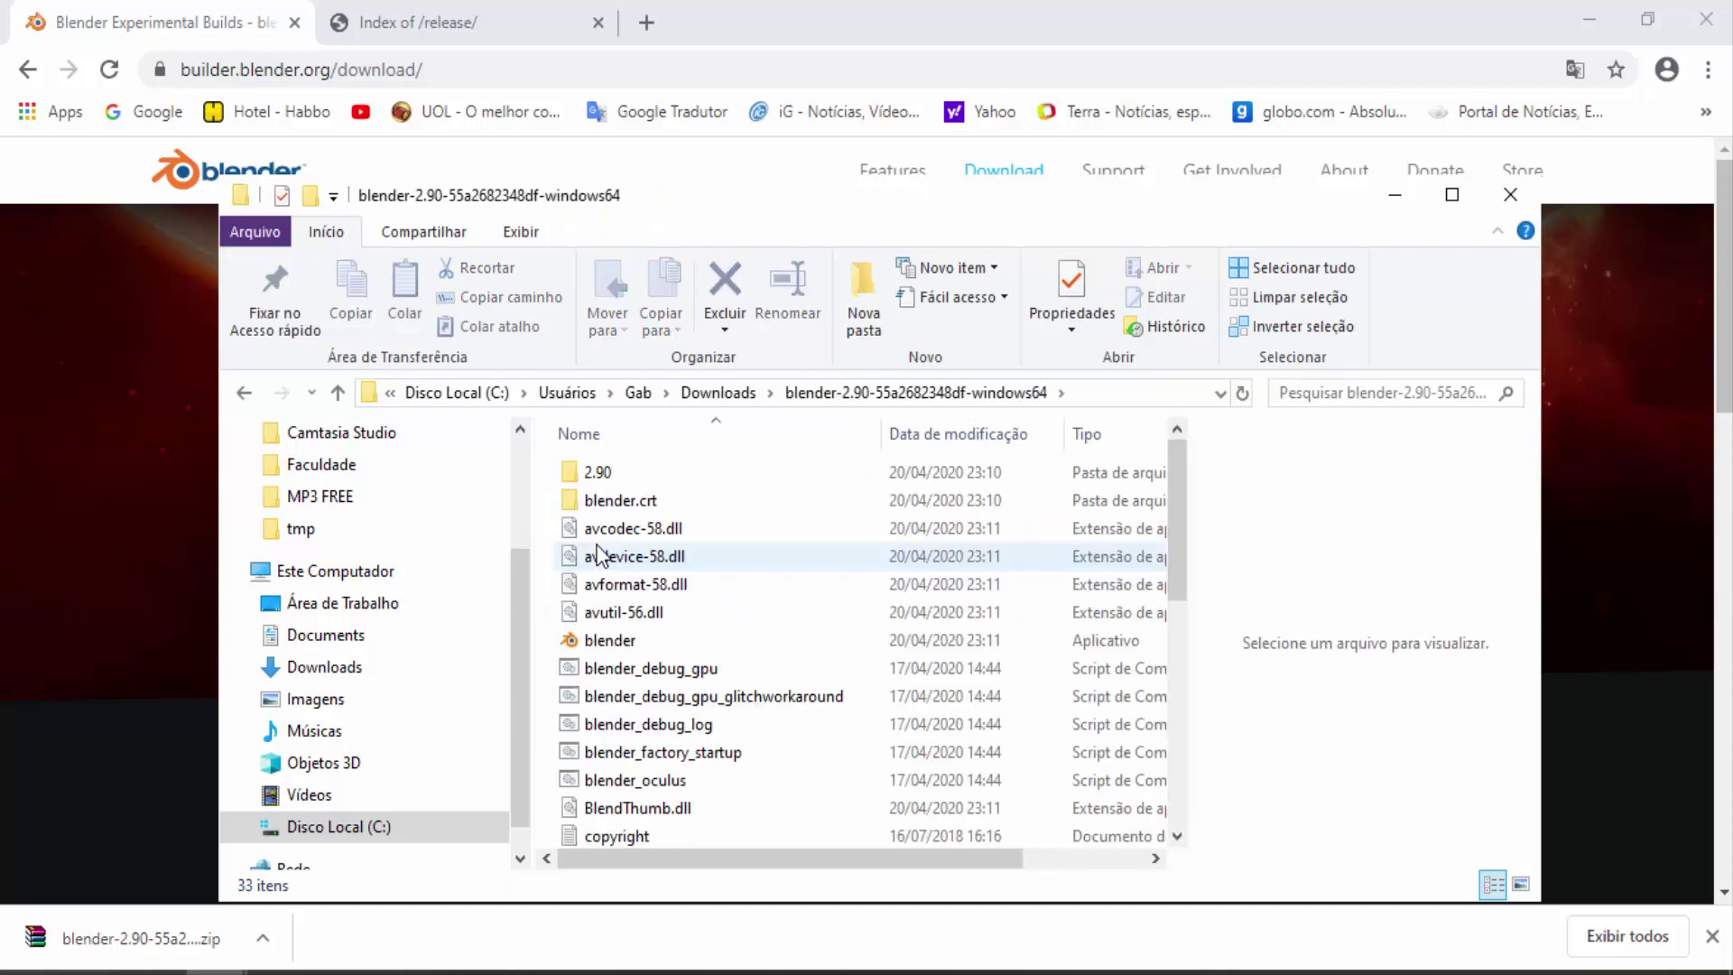
{"action": "left_click", "coordinate": [614, 641]}
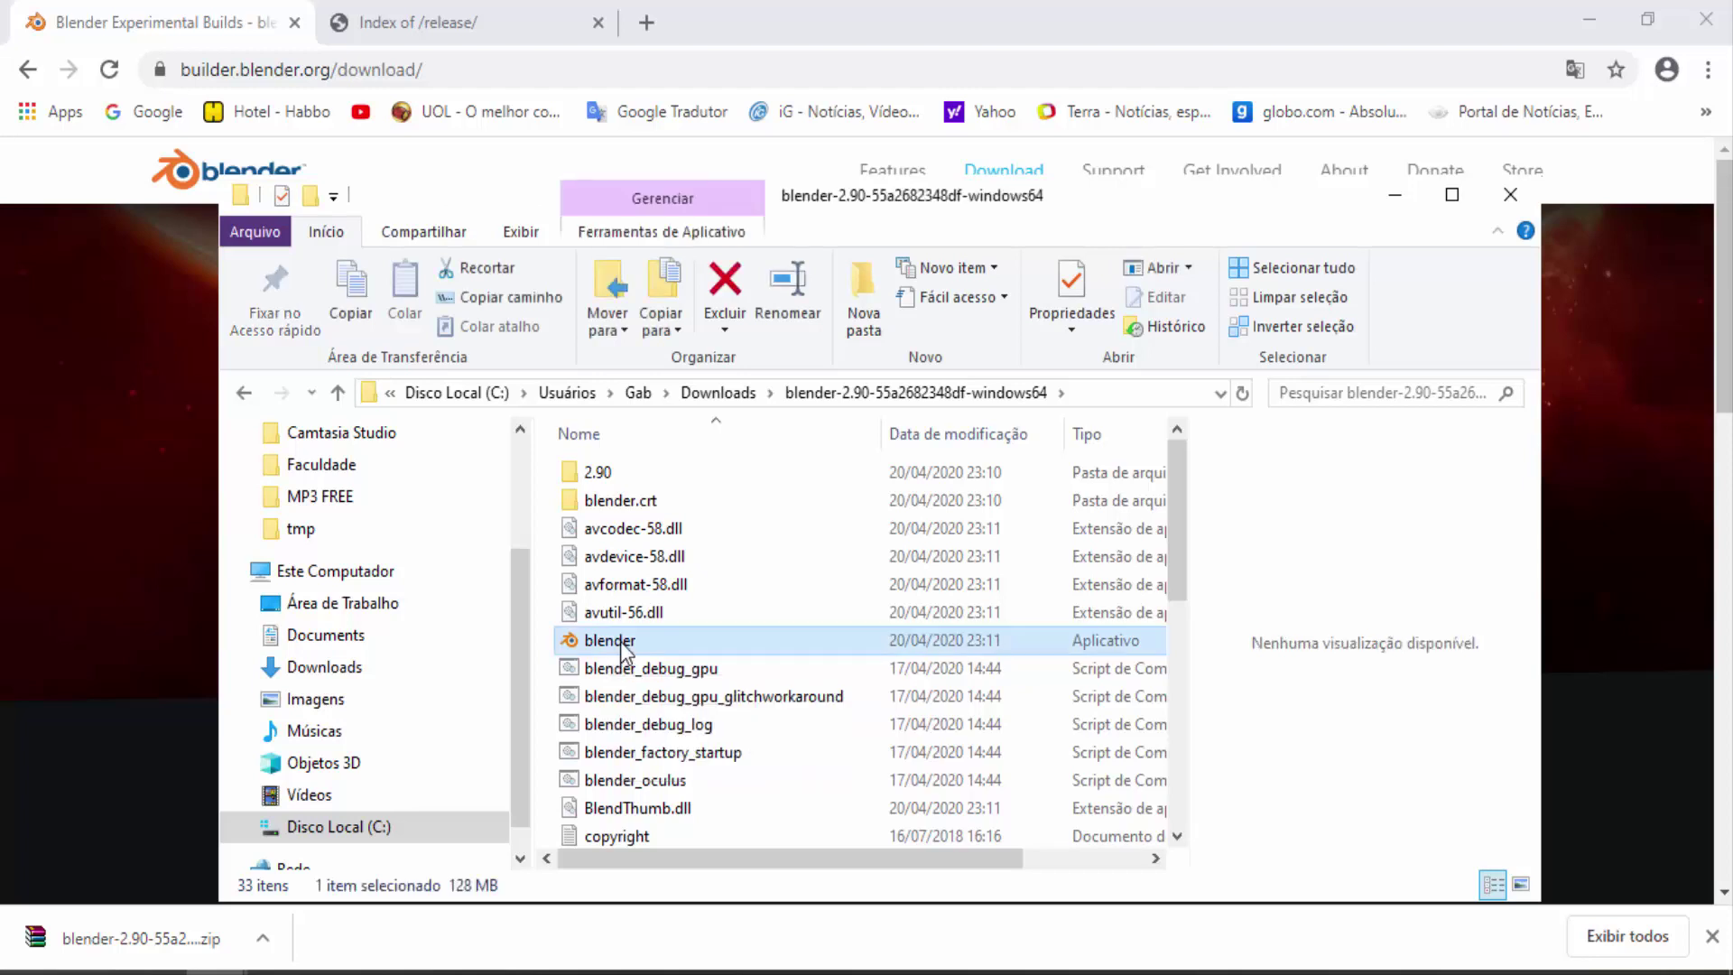
{"action": "right_click", "coordinate": [622, 644]}
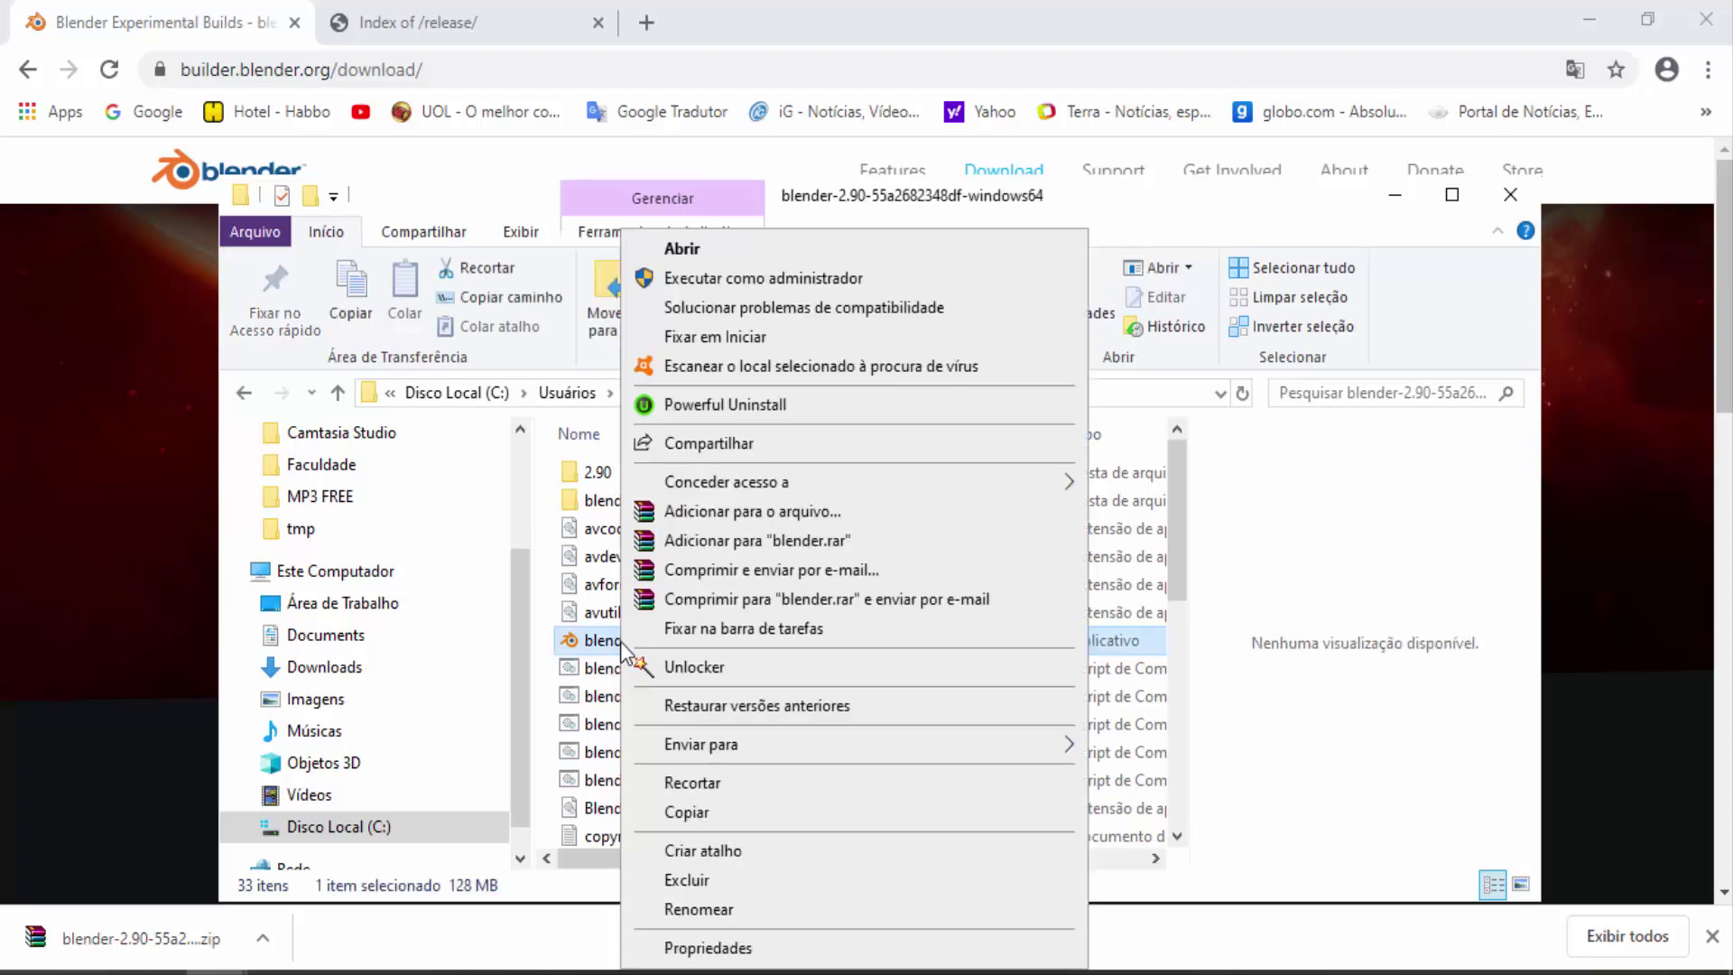
{"action": "left_click", "coordinate": [772, 279]}
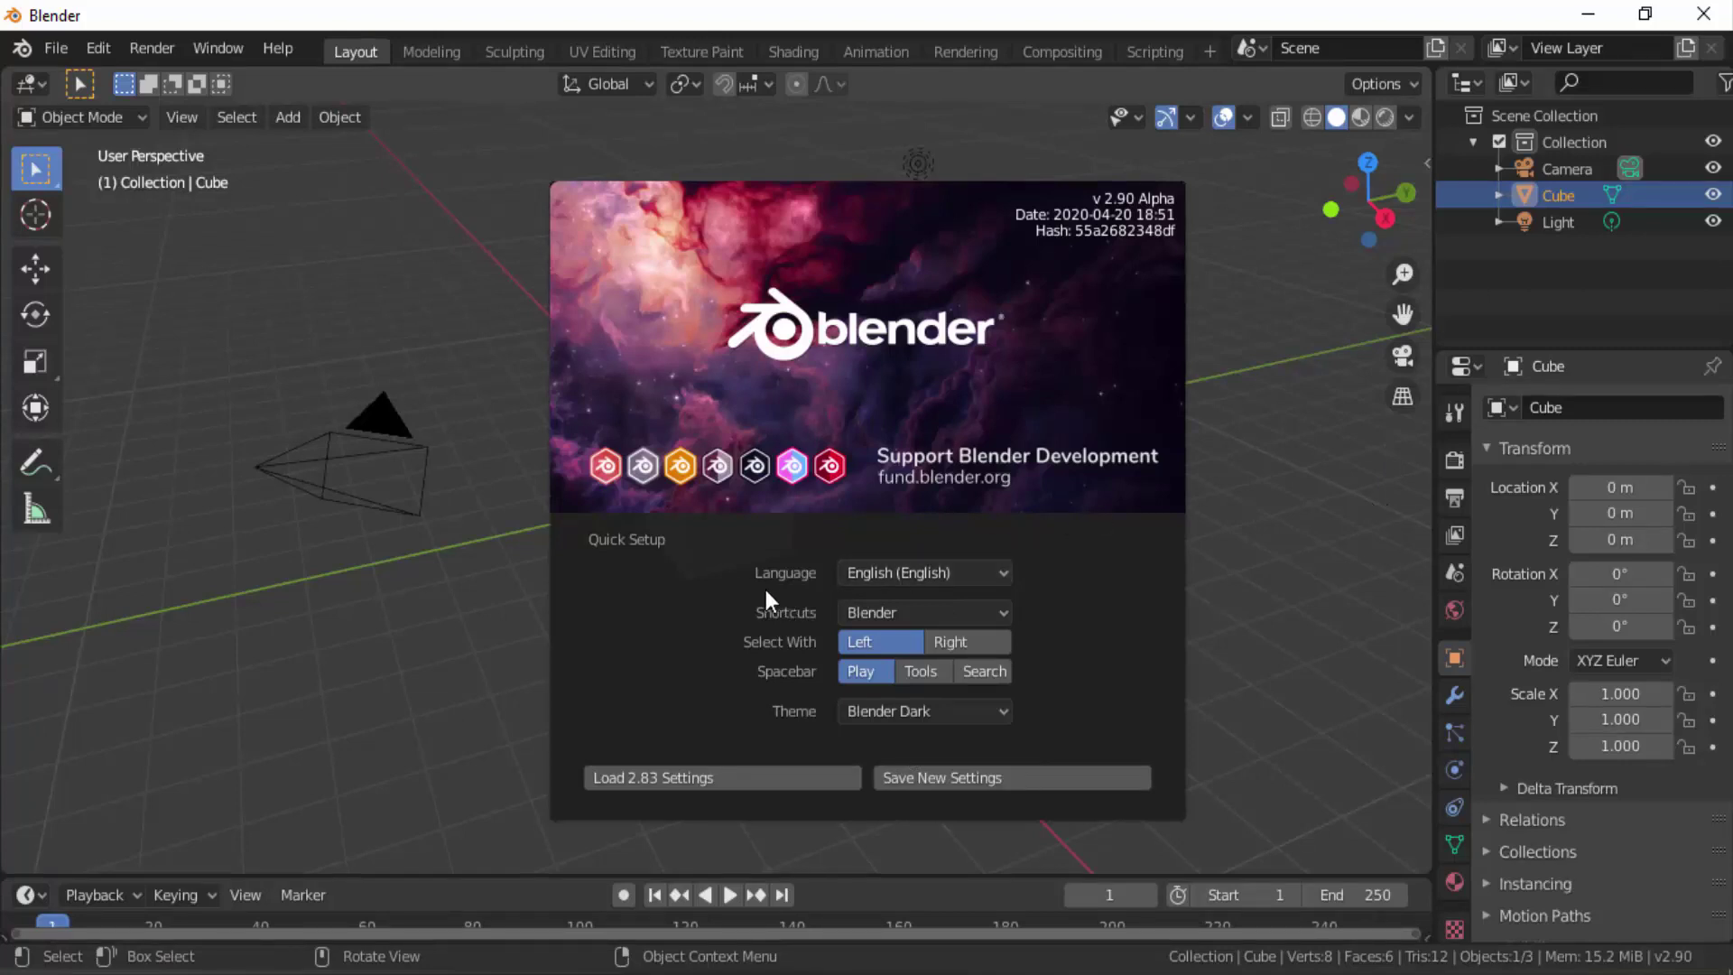
Step: Review the interface languages in Quick Setup and try the Deep Grey and Modo themes
{"action": "left_click", "coordinate": [1004, 575]}
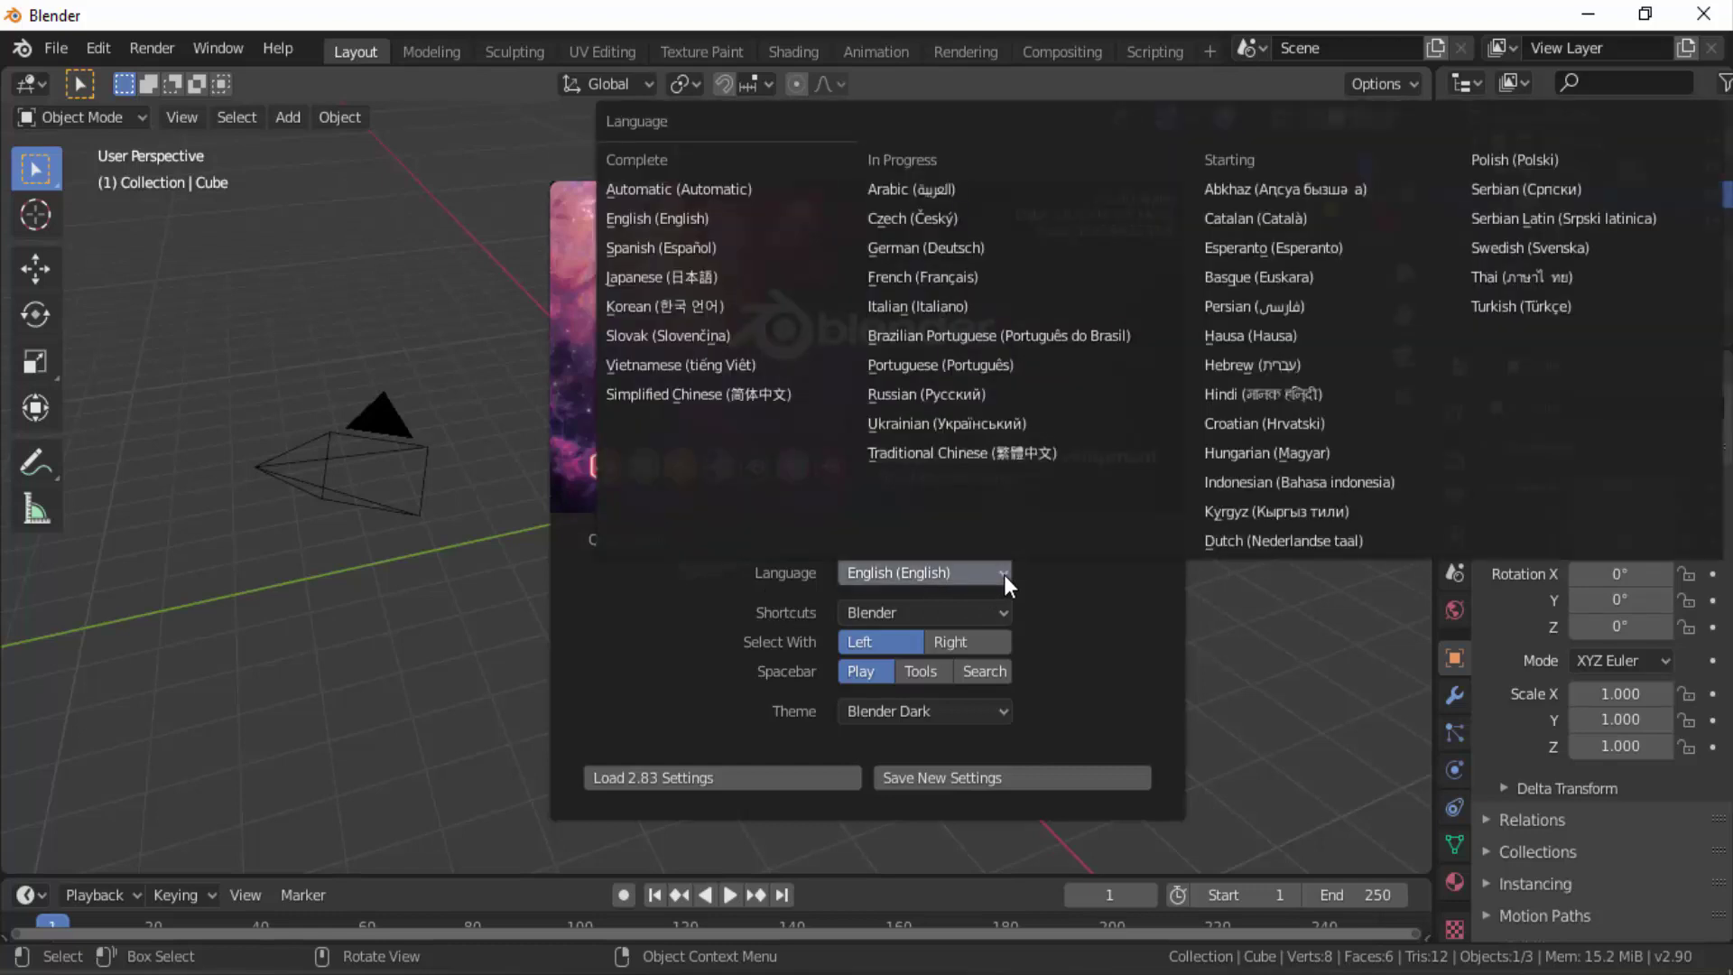
{"action": "left_click", "coordinate": [1004, 574]}
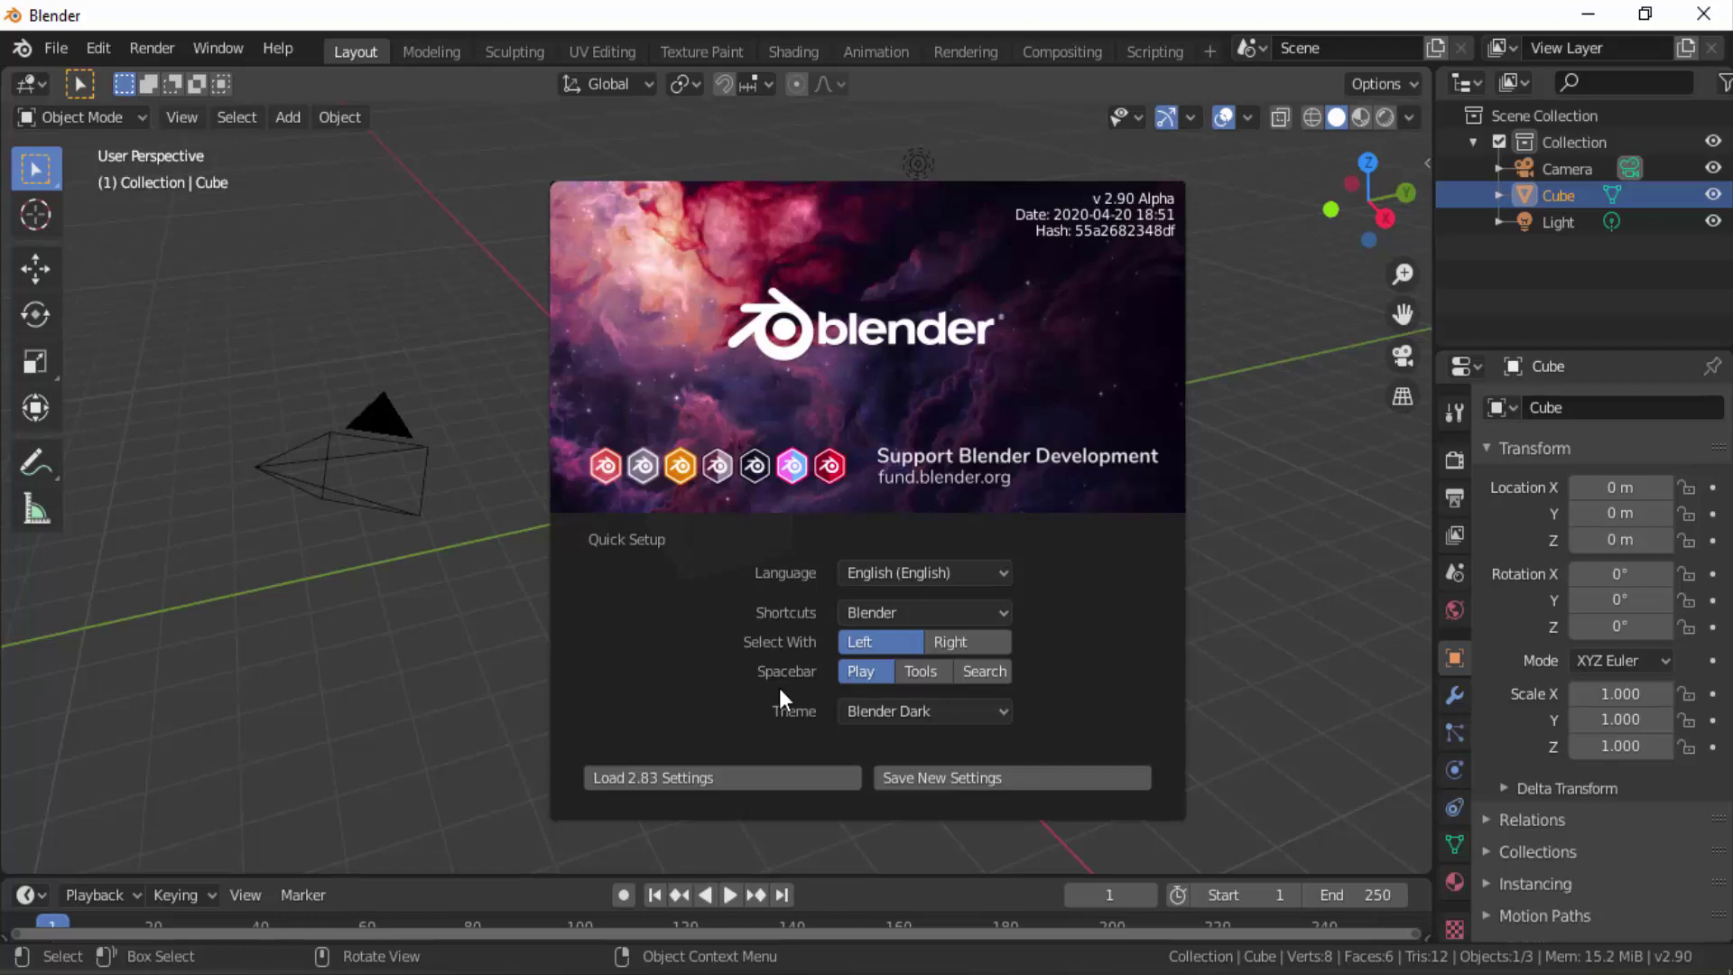
{"action": "left_click", "coordinate": [1008, 714]}
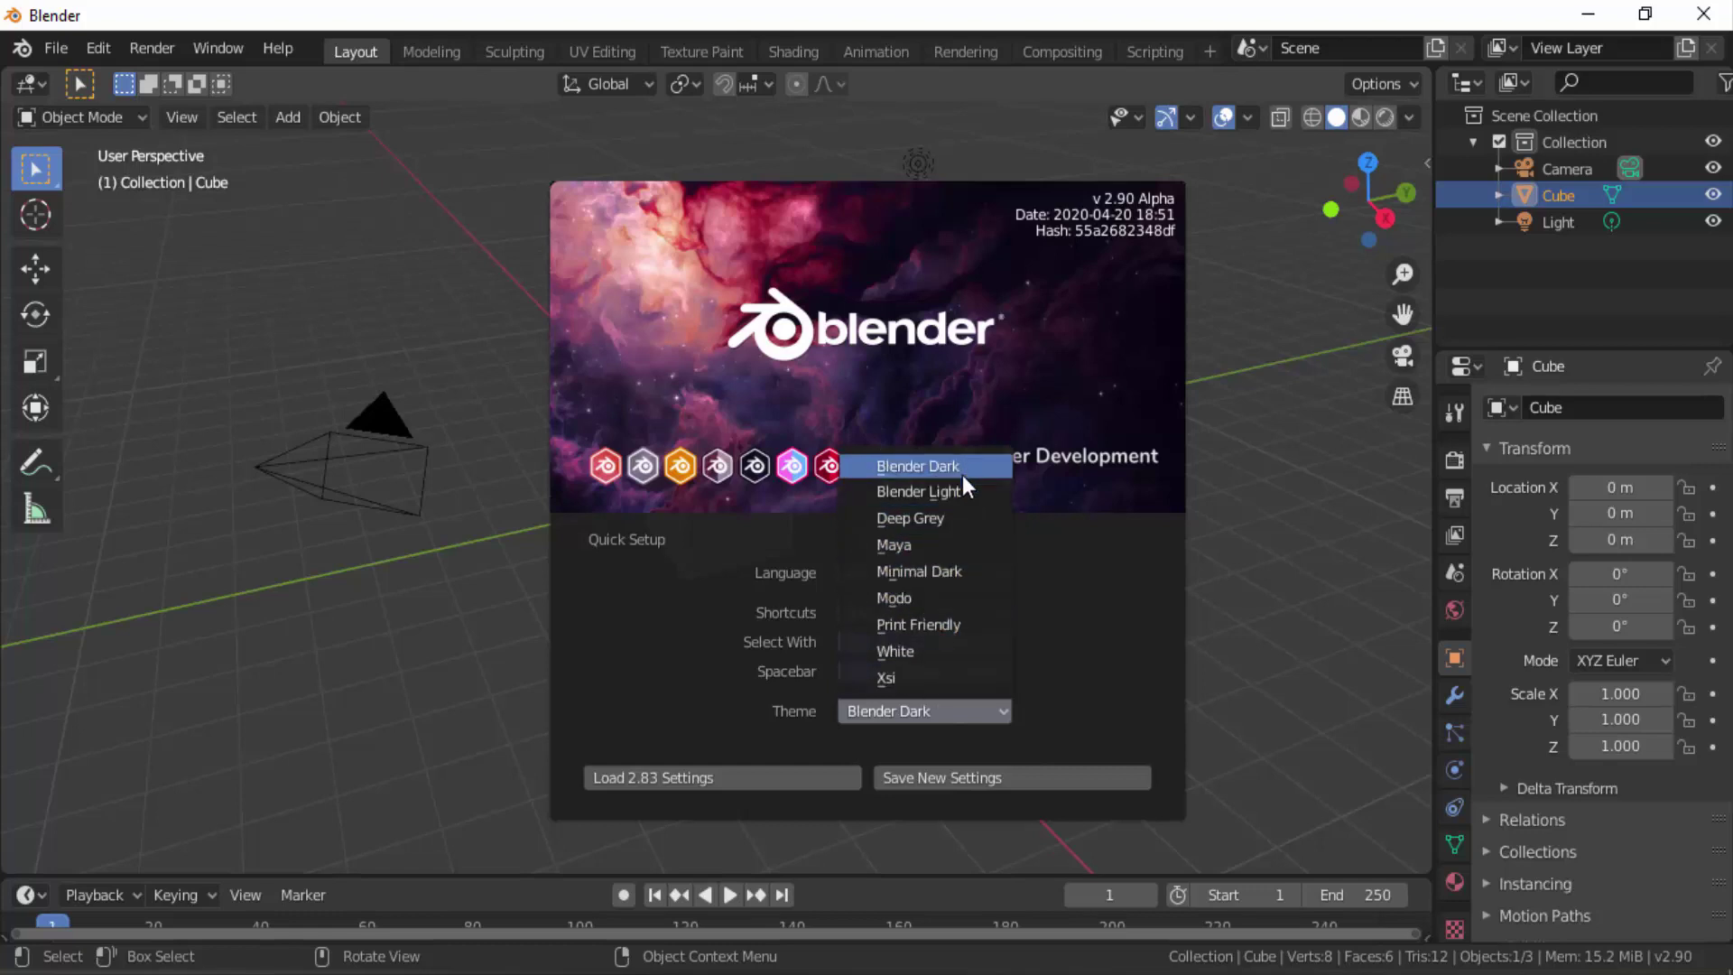
{"action": "left_click", "coordinate": [940, 519]}
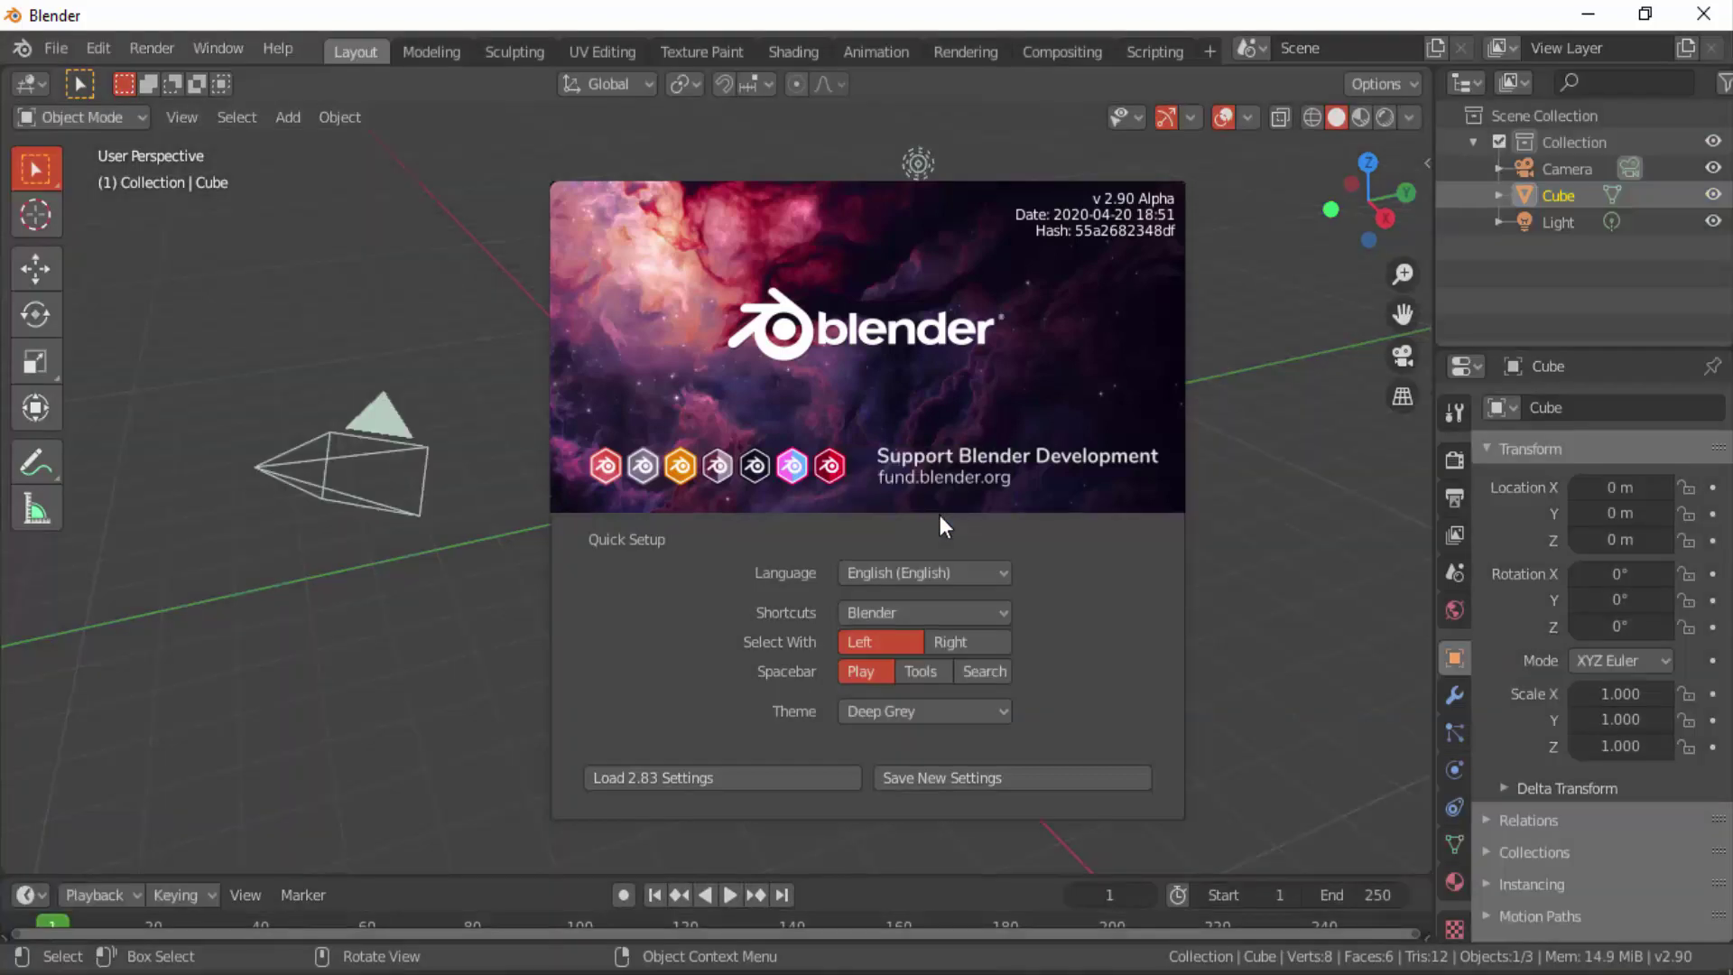
{"action": "left_click", "coordinate": [950, 572]}
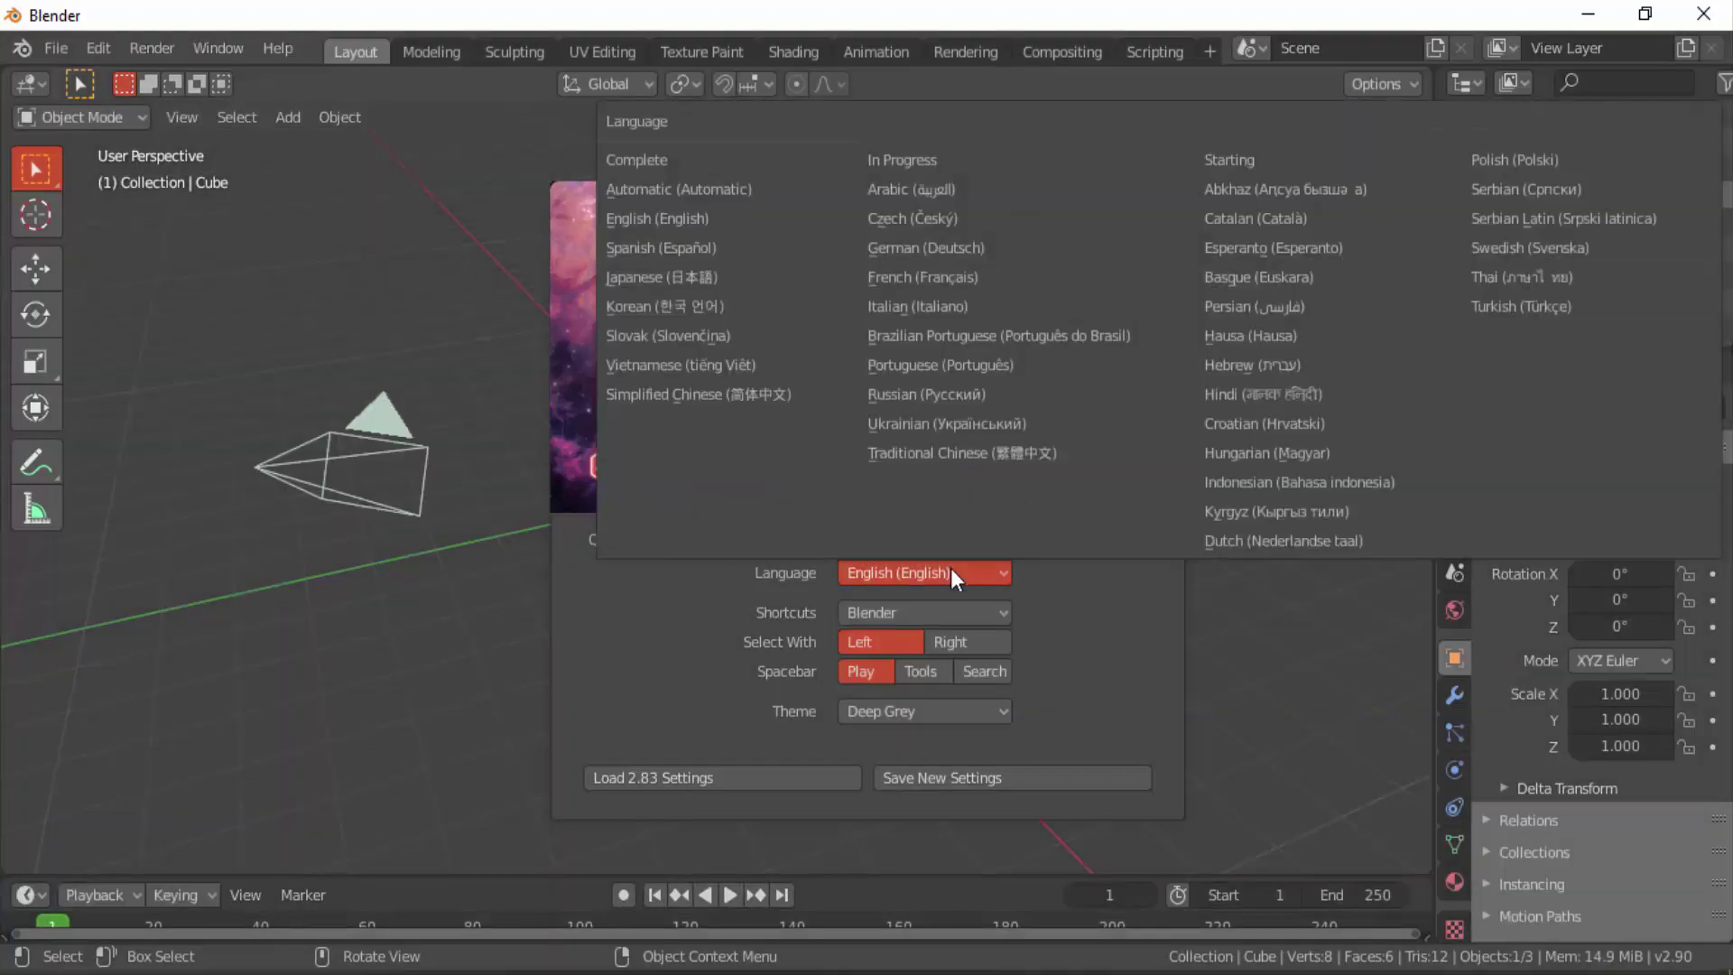
{"action": "left_click", "coordinate": [993, 713]}
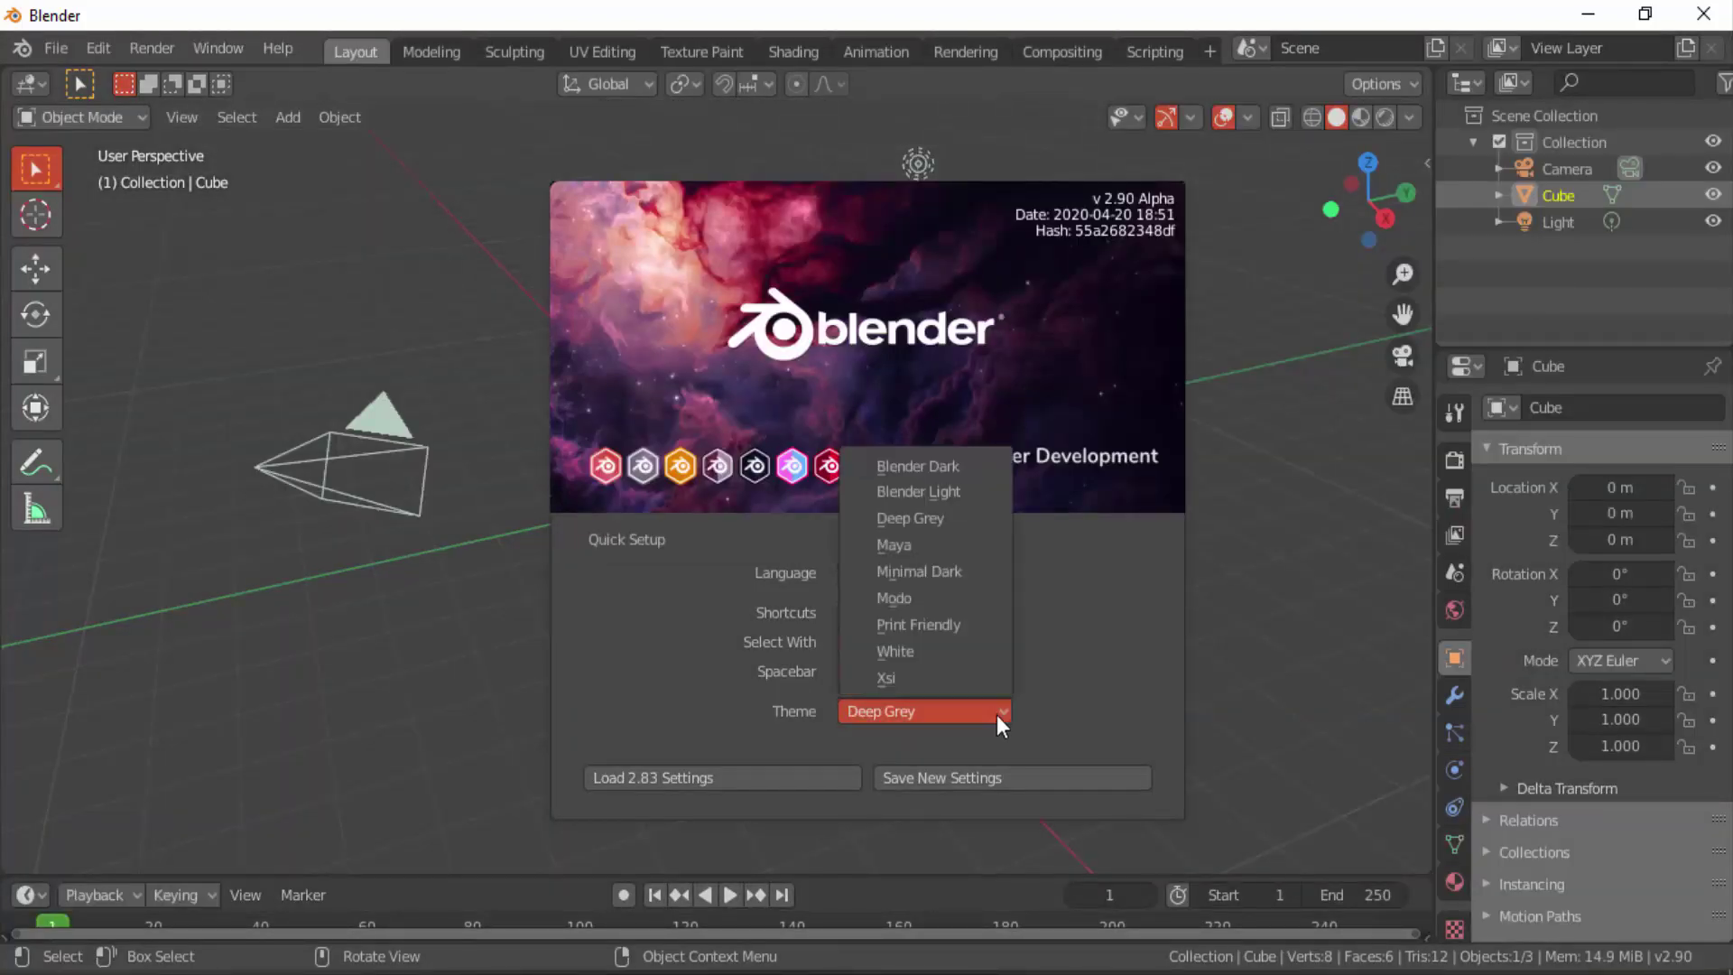
{"action": "left_click", "coordinate": [977, 597]}
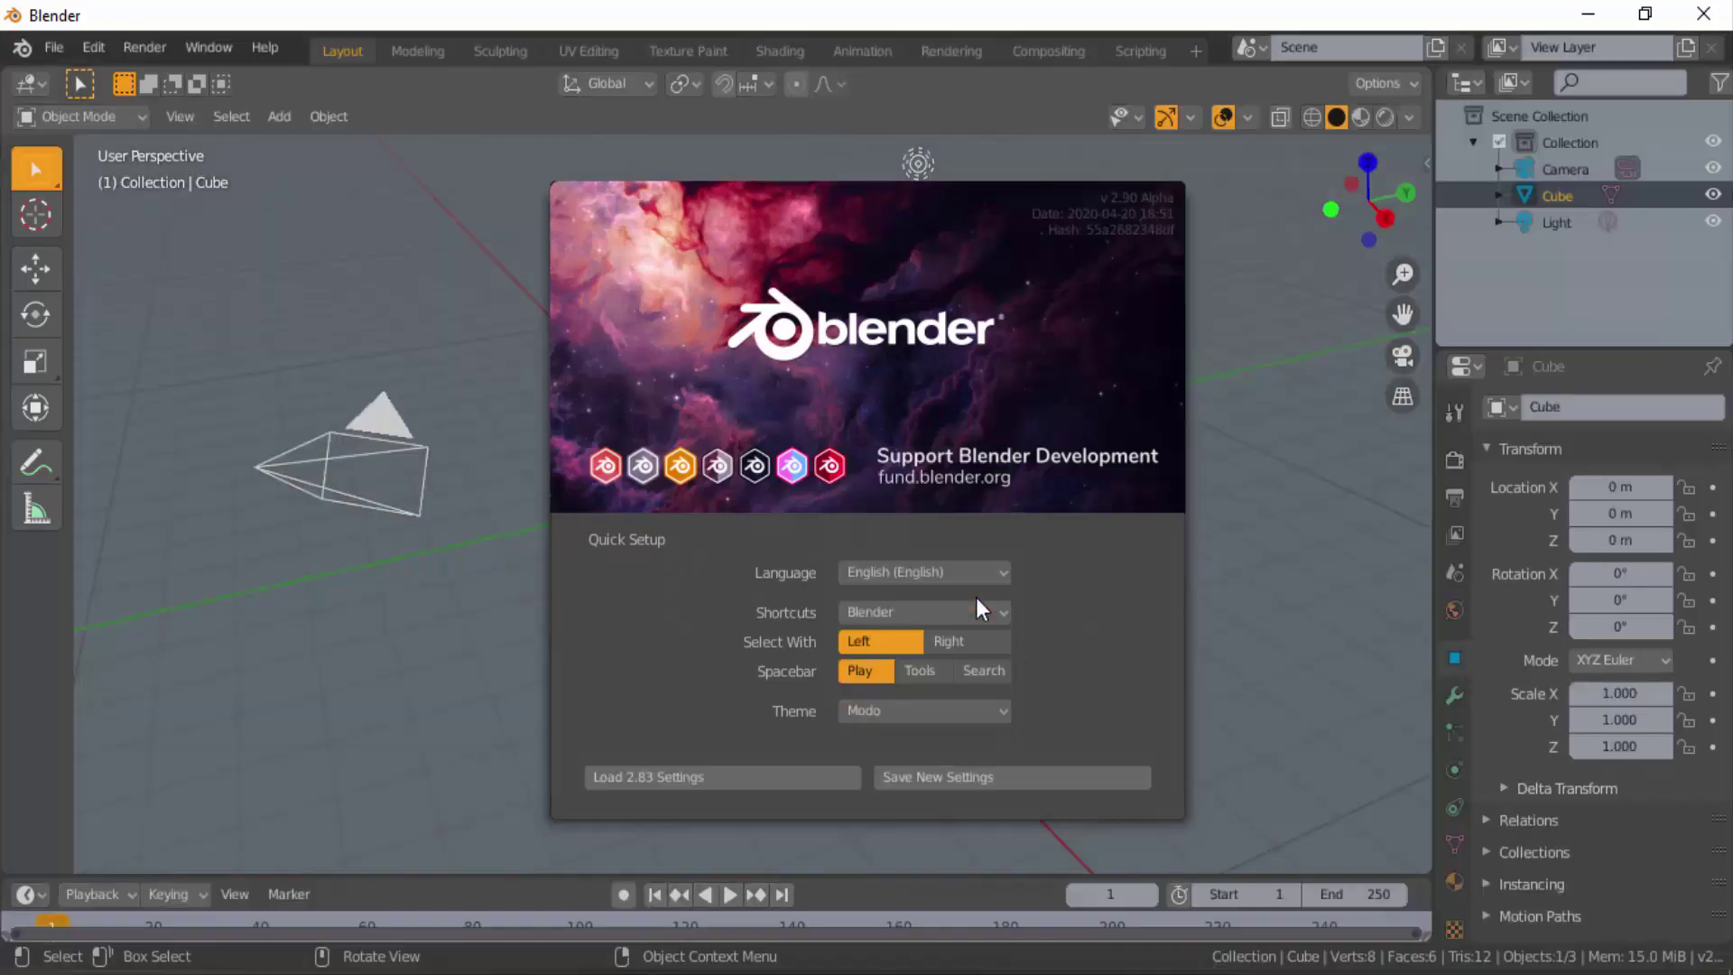
Step: Set the theme to Blender Dark and dismiss the Quick Setup splash screen
{"action": "left_click", "coordinate": [982, 718]}
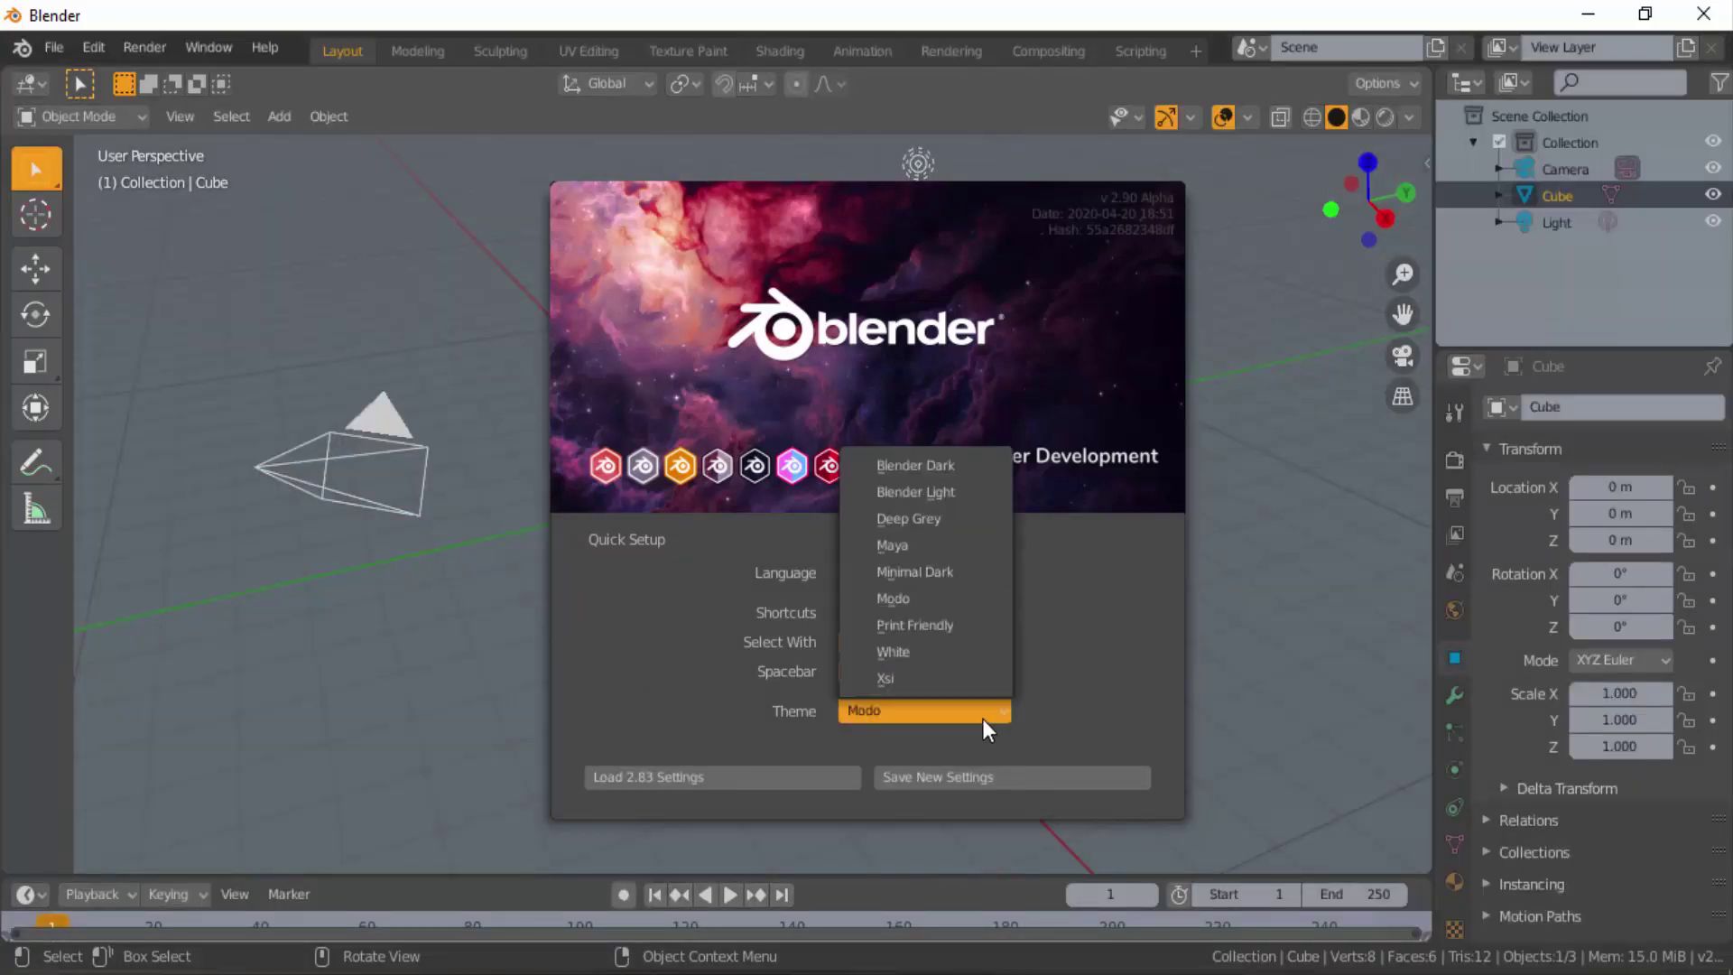
{"action": "left_click", "coordinate": [940, 468]}
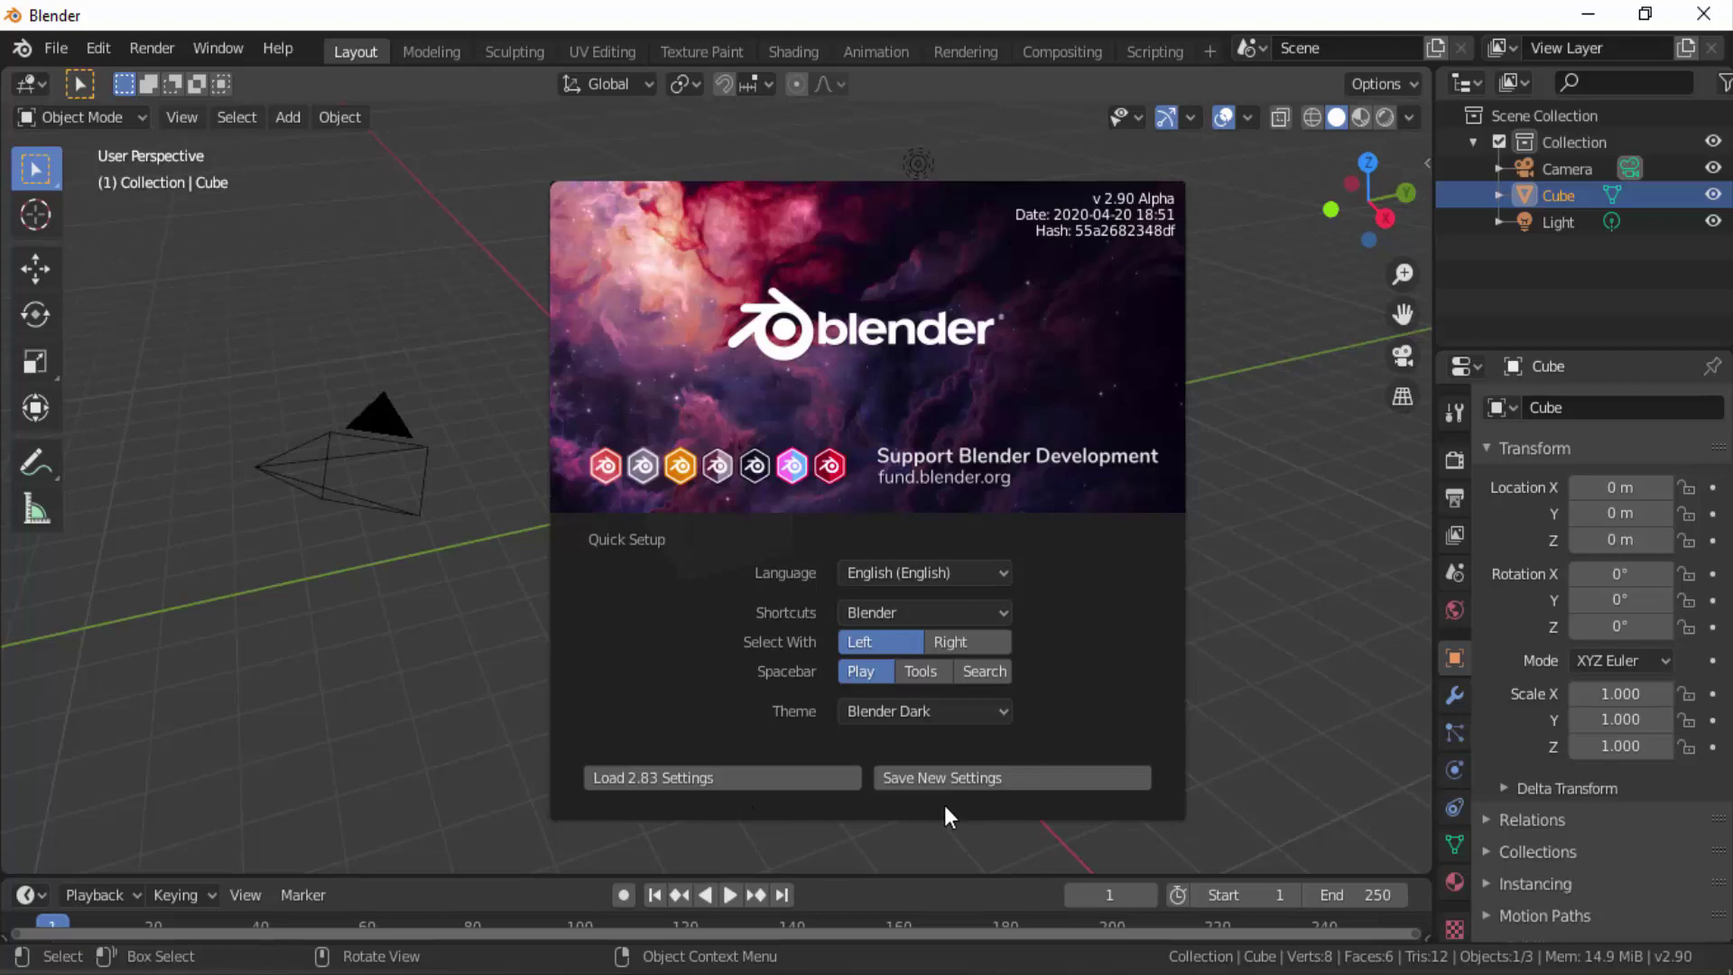
{"action": "left_click", "coordinate": [1334, 563]}
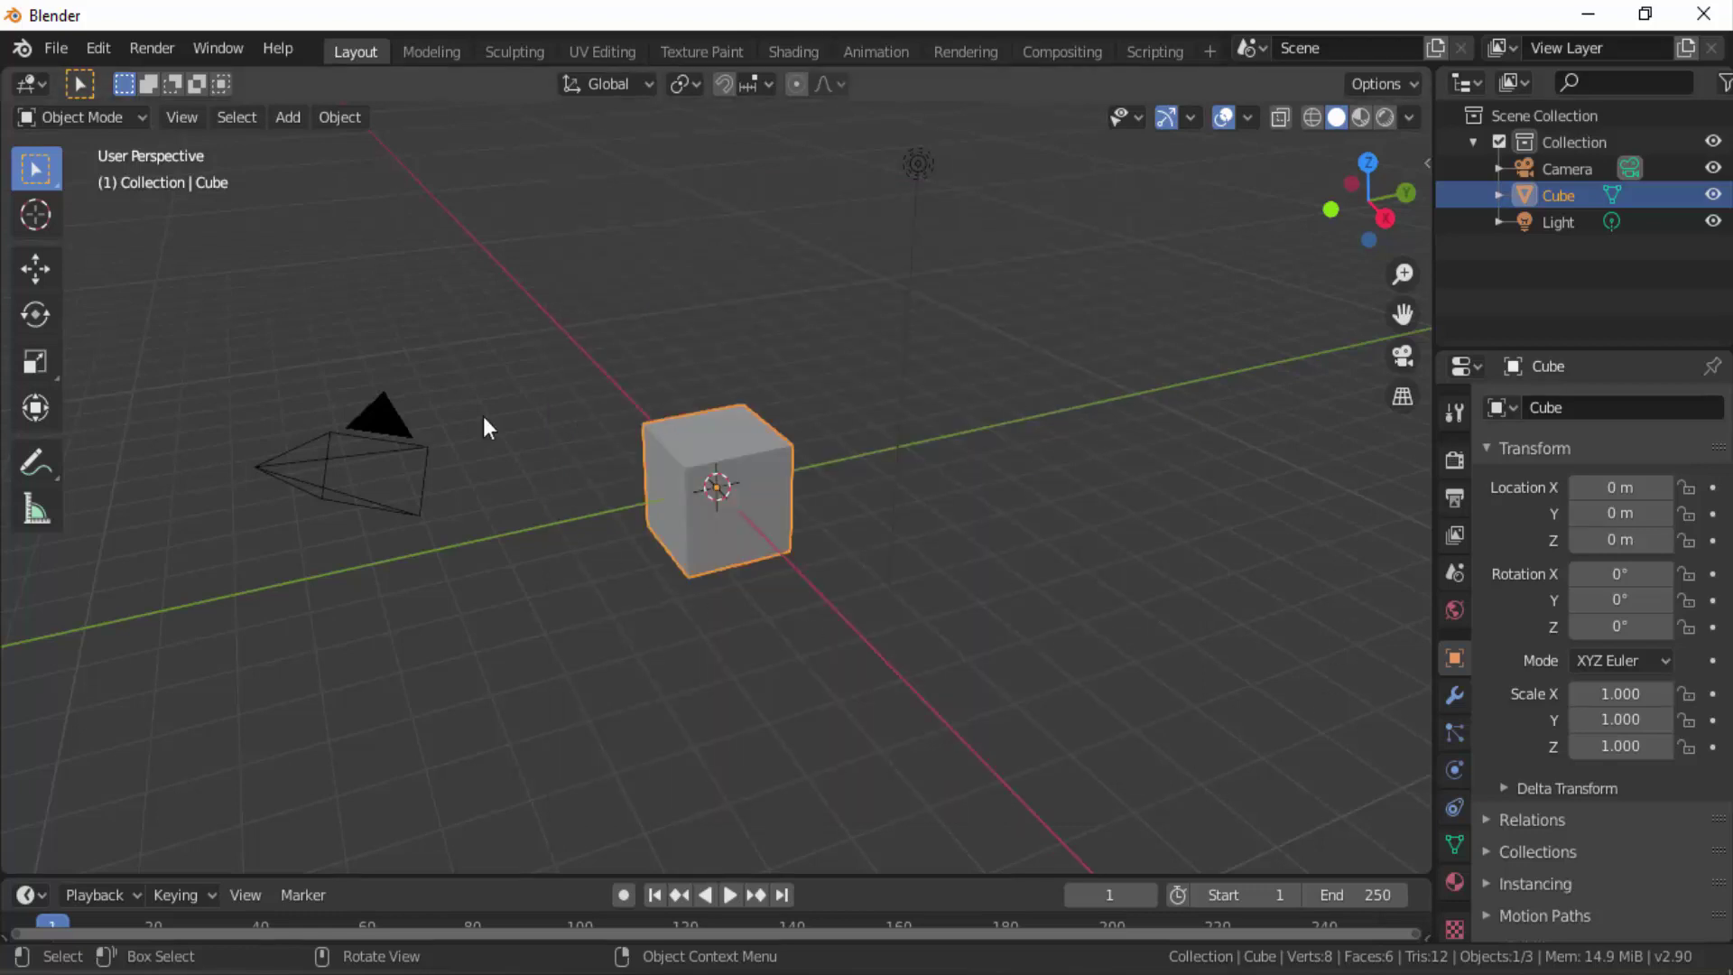